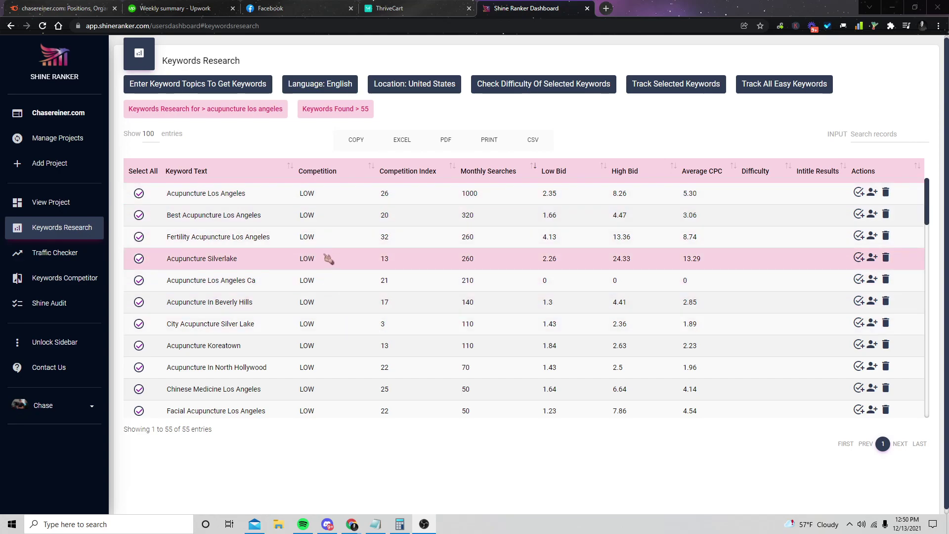
Step: Load shineranker.com in a new tab at normal zoom to reach the Christmas offer
left_click(606, 8)
type("shineranker.com")
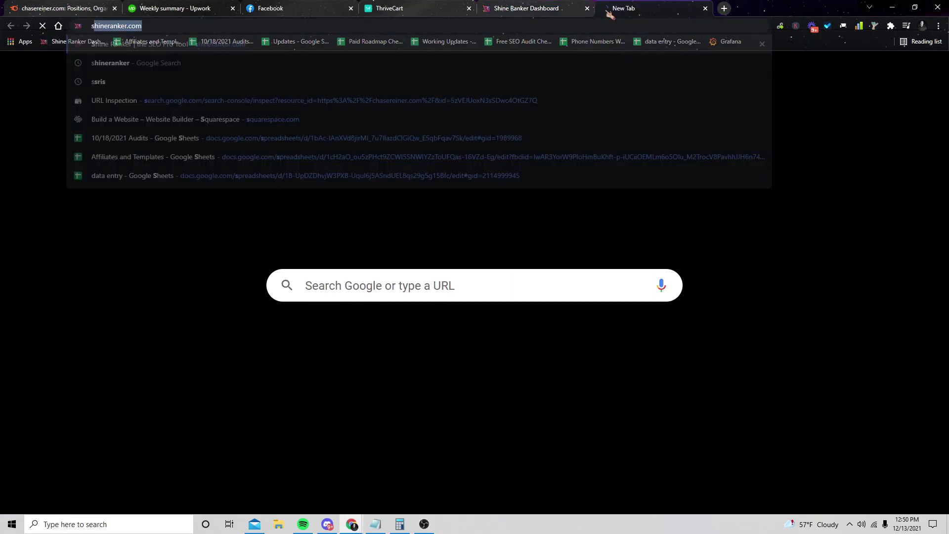
key("Return")
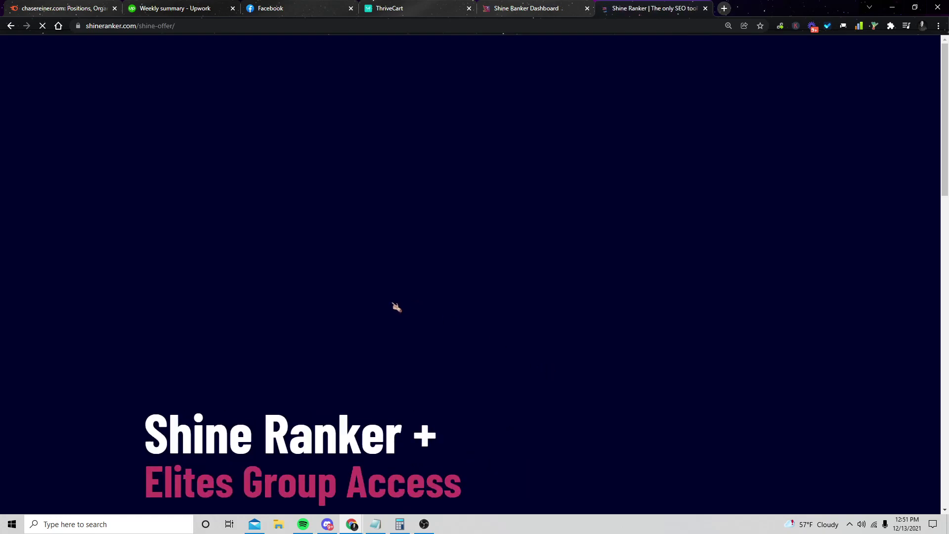
scroll(314, 272, "down", 3)
key("ctrl+minus")
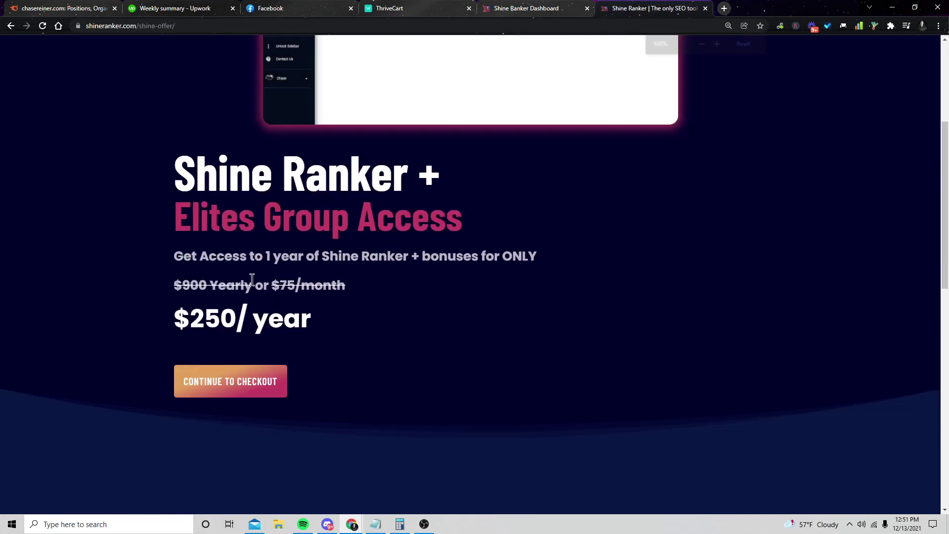
Step: Review the ThriveCart checkout's NOW ONLY $250/YEAR offer, then return to the Shine Ranker dashboard
left_click(250, 389)
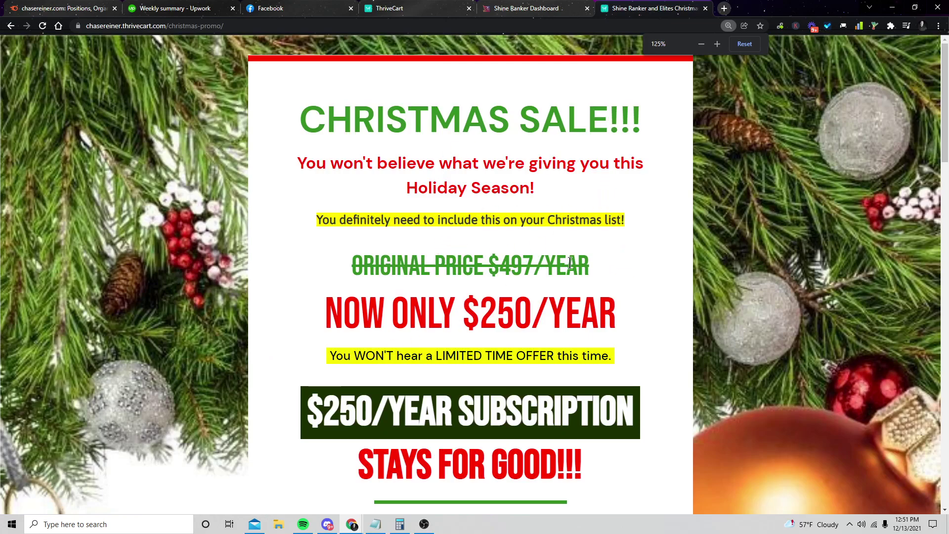
scroll(516, 230, "down", 1)
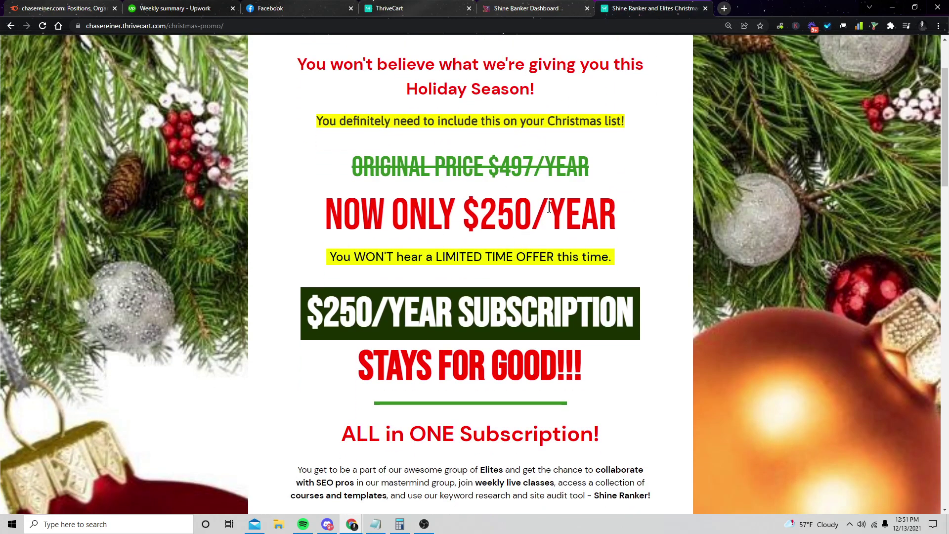
scroll(546, 213, "down", 1)
scroll(538, 172, "up", 1)
left_click_drag(278, 208, 644, 227)
left_click(641, 226)
scroll(489, 254, "down", 3)
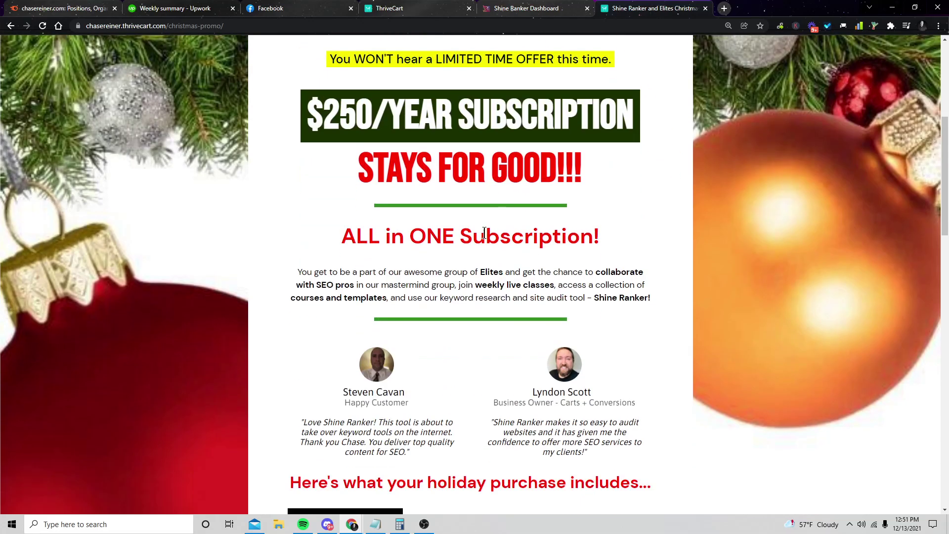
scroll(490, 254, "down", 2)
scroll(490, 254, "down", 2)
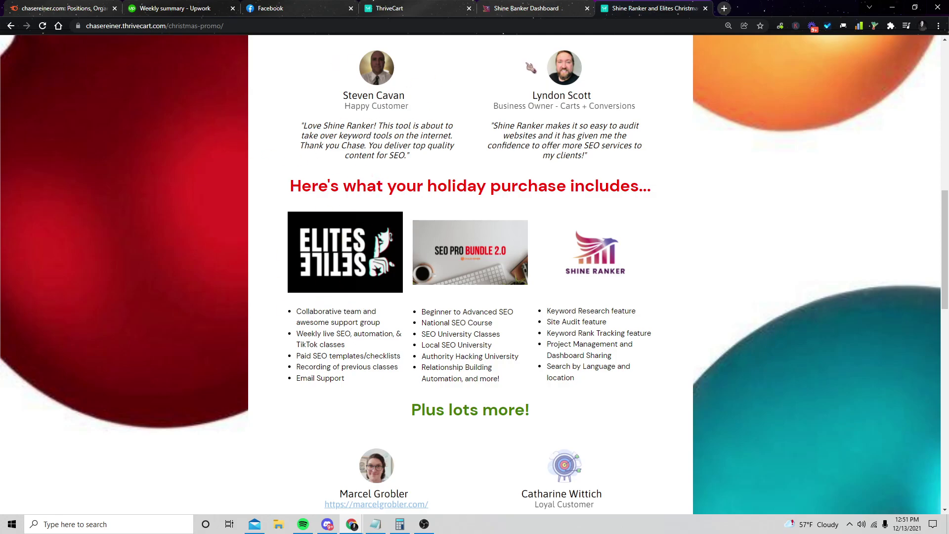
left_click(530, 7)
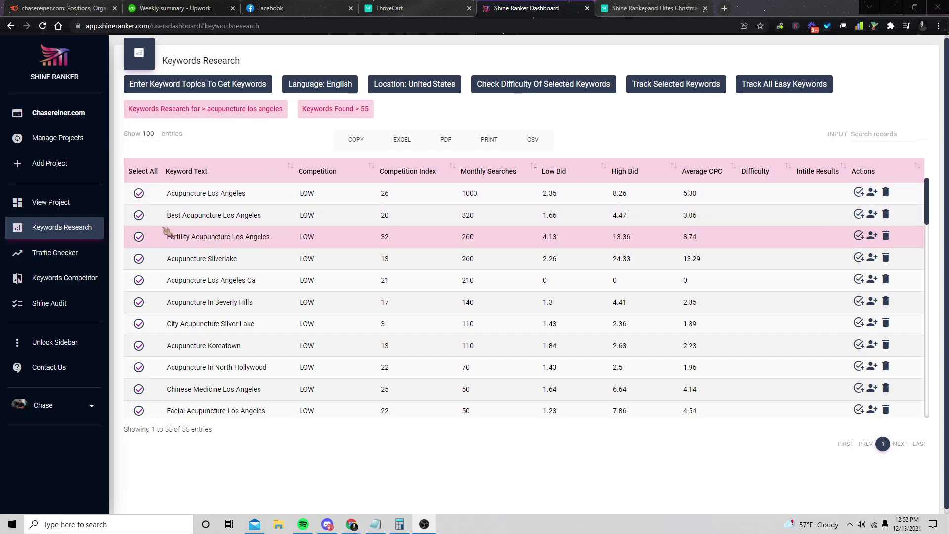
left_click_drag(166, 236, 188, 238)
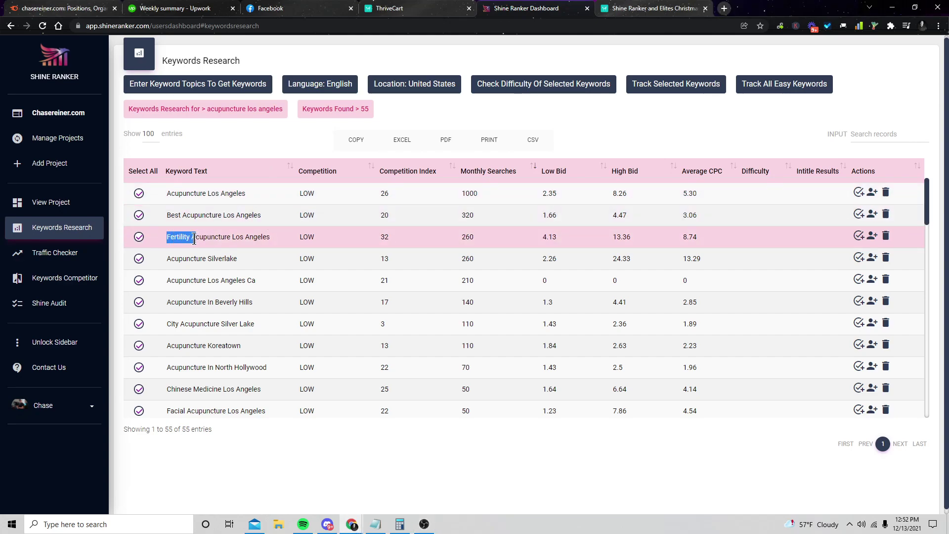
left_click(334, 299)
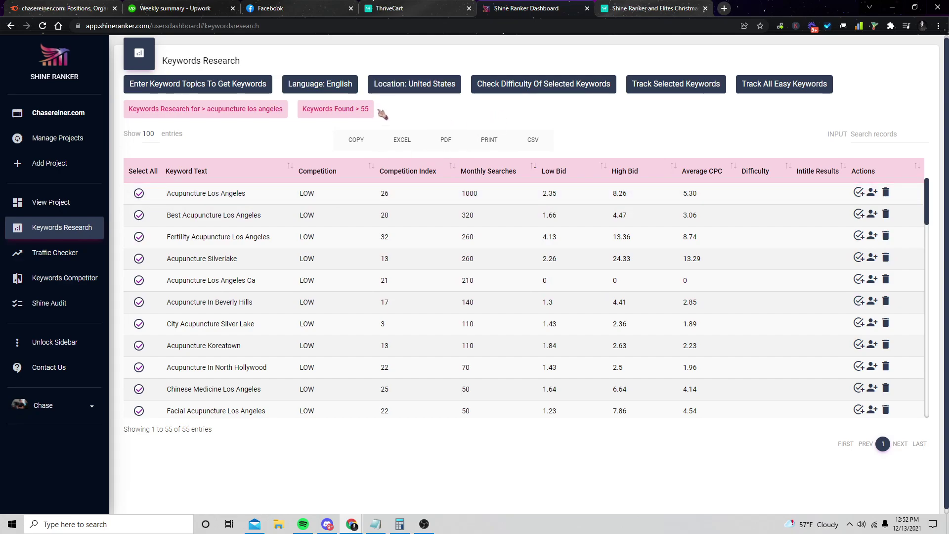
left_click(408, 88)
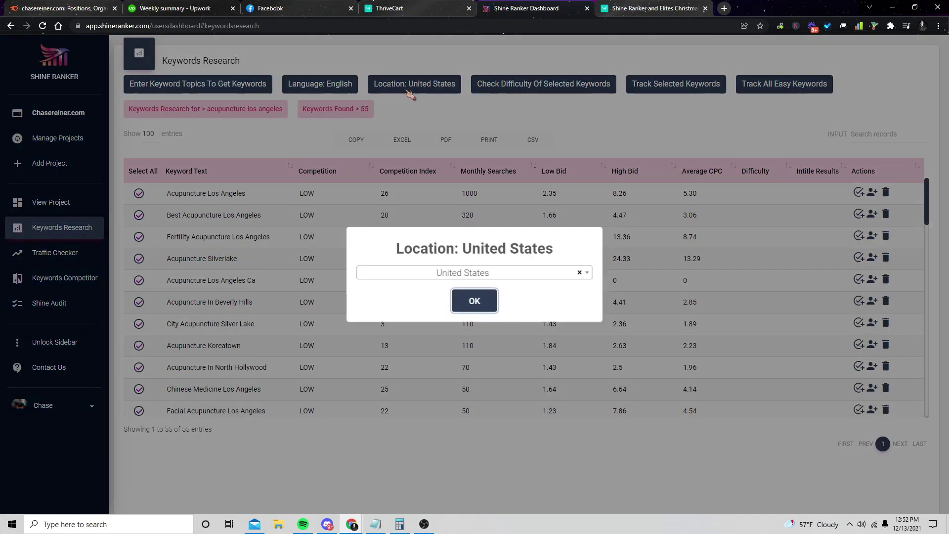
left_click(452, 275)
scroll(438, 316, "up", 1)
scroll(414, 354, "up", 2)
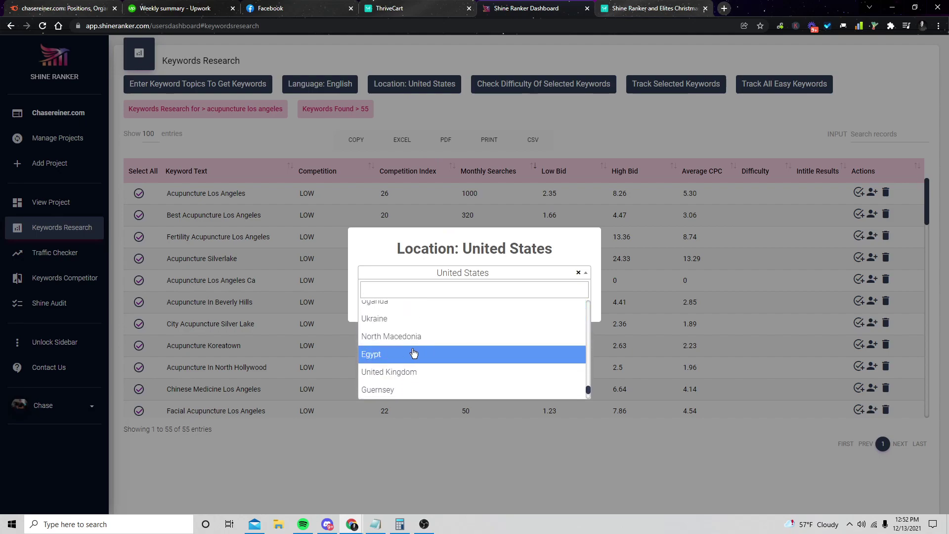
scroll(450, 354, "up", 1)
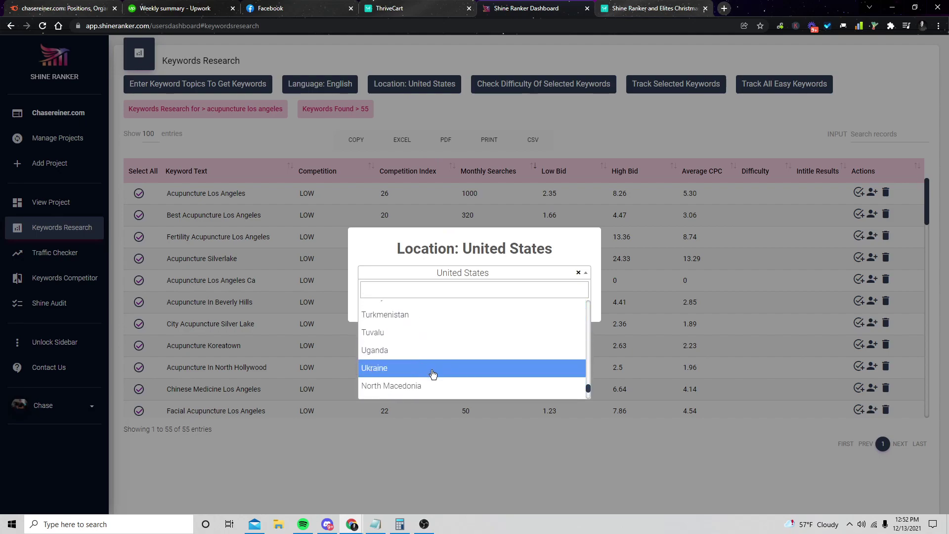
scroll(435, 356, "down", 2)
scroll(433, 337, "down", 2)
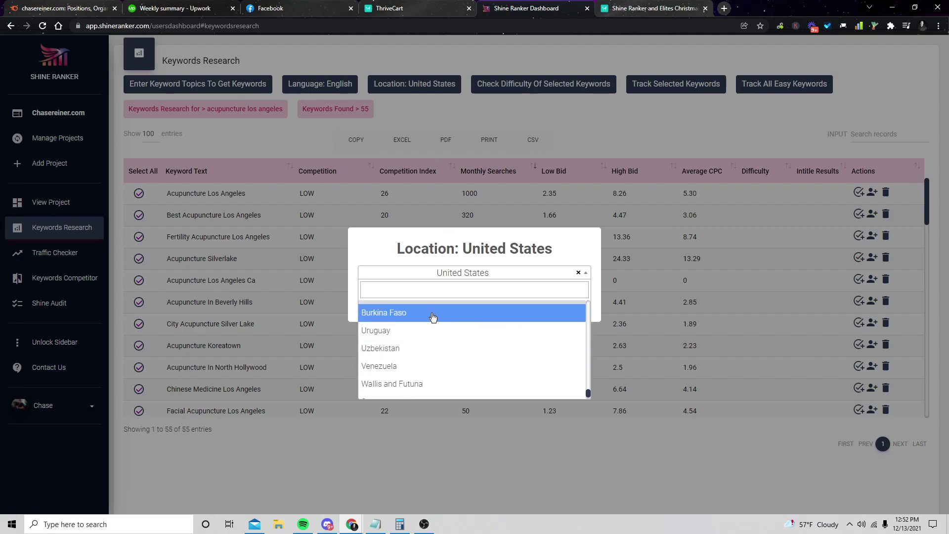
scroll(427, 334, "up", 1)
left_click(421, 347)
left_click(475, 304)
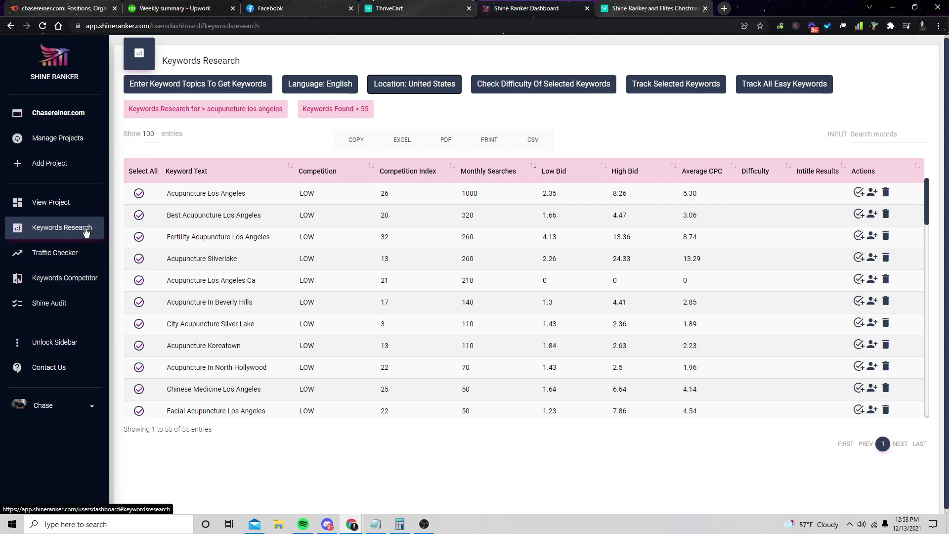
Step: Submit 'acupuncture los angeles' as the keyword topic to reload the 55-keyword results
left_click(245, 84)
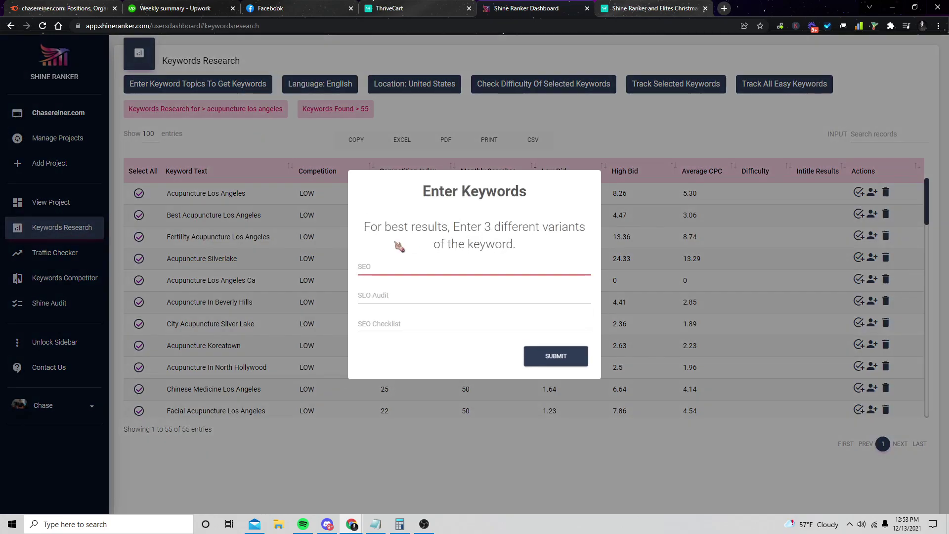
type("acupuncture los angeles")
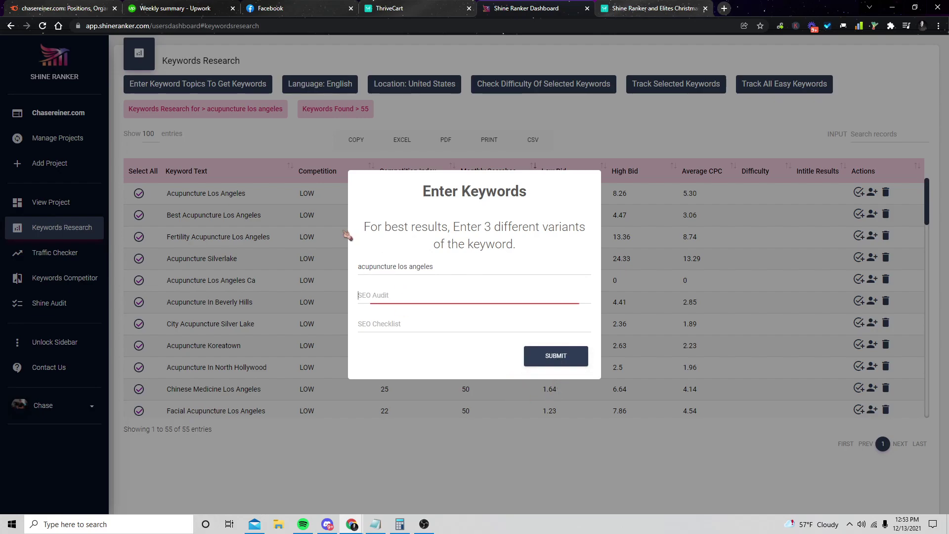
left_click(574, 359)
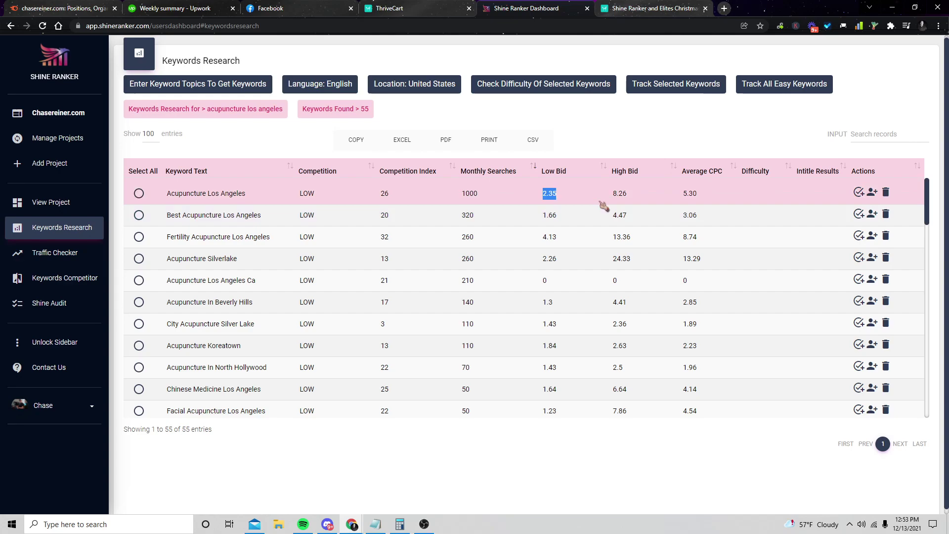
Step: Run Check Difficulty Of Selected Keywords to fill the Difficulty and Intitle Results columns
mouse_move(627, 193)
left_mouse_down()
mouse_move(673, 197)
mouse_move(710, 248)
left_mouse_up()
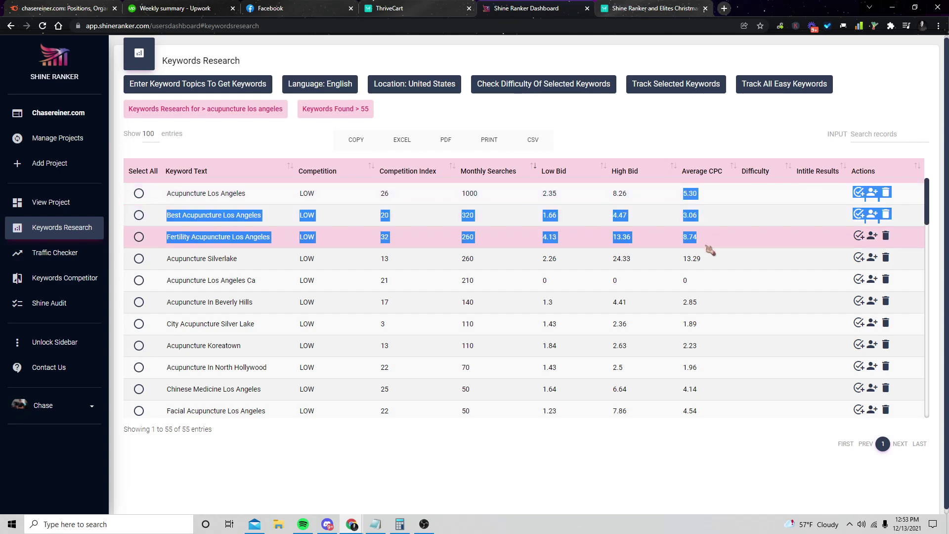
left_click(561, 276)
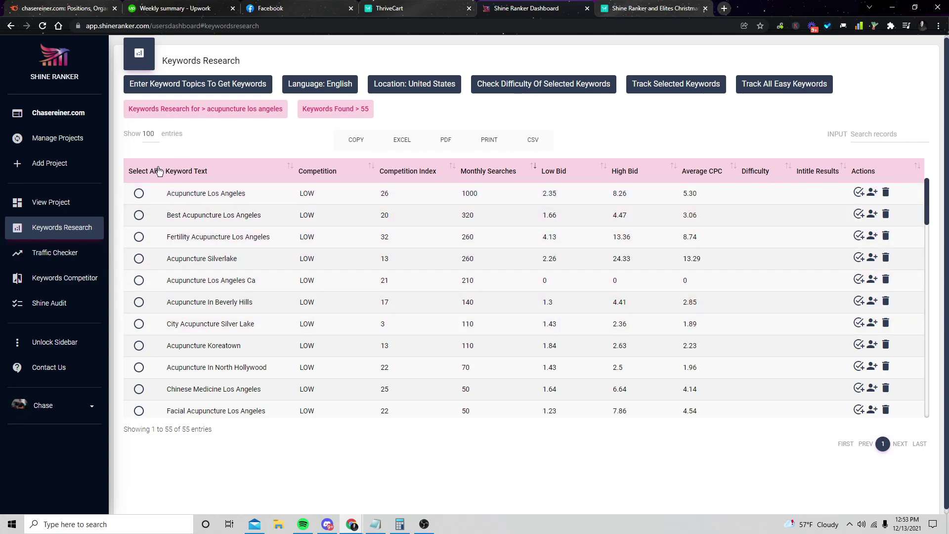
left_click(606, 86)
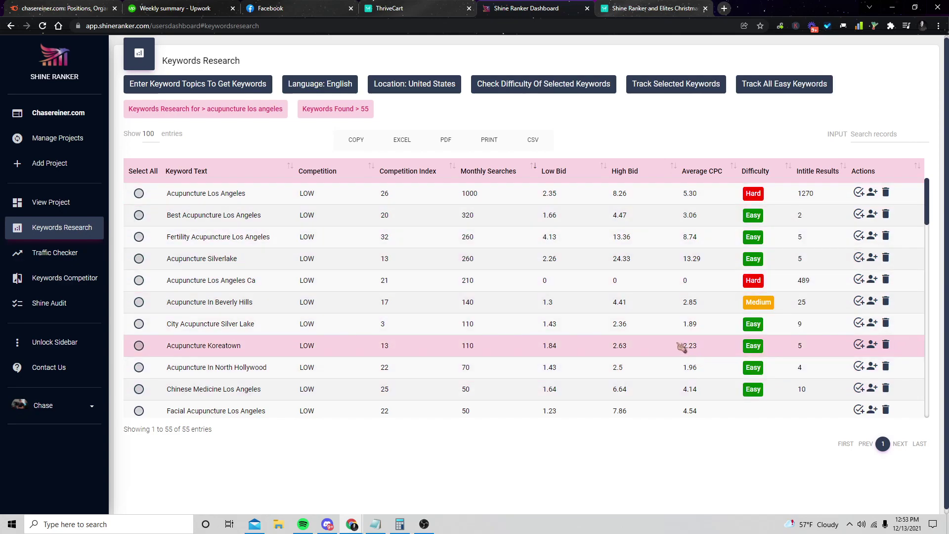
scroll(687, 335, "down", 1)
scroll(694, 319, "down", 1)
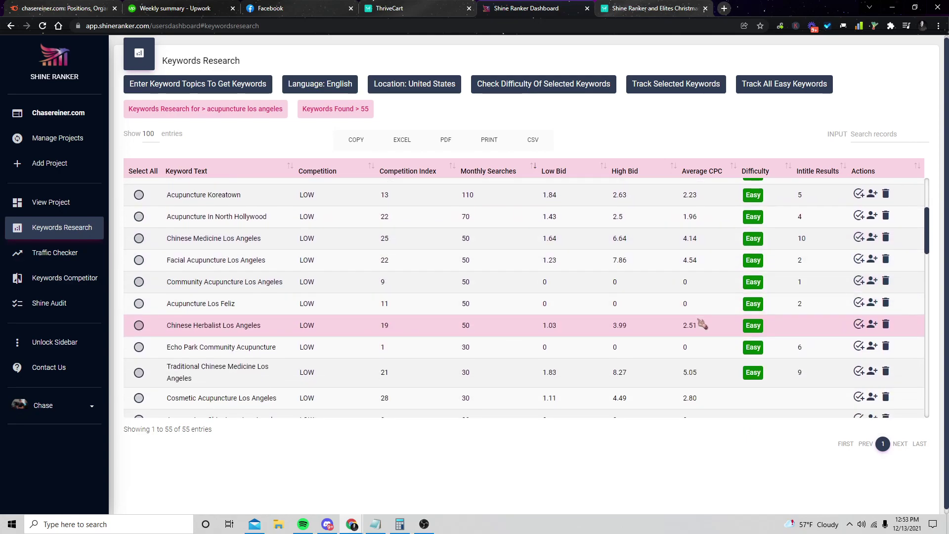
scroll(701, 324, "down", 1)
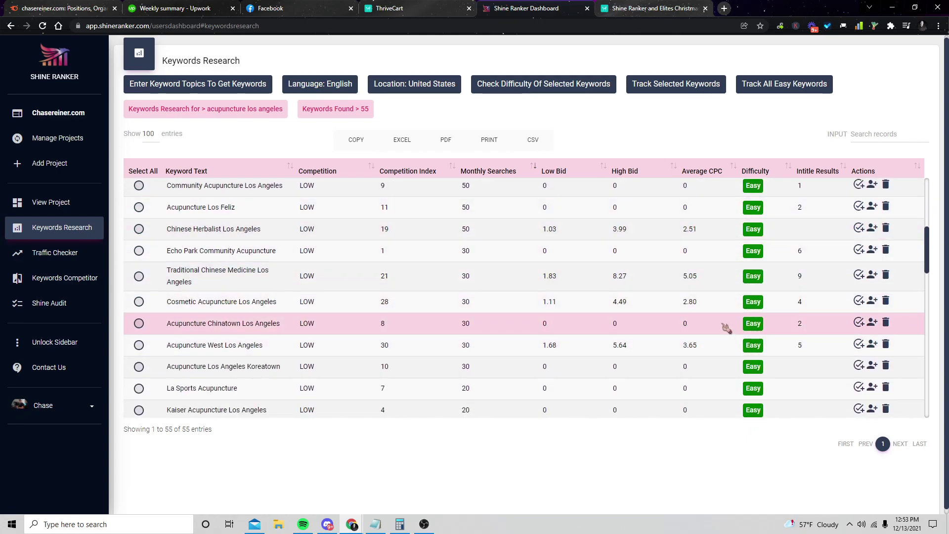
scroll(726, 328, "down", 1)
scroll(729, 319, "down", 1)
scroll(742, 320, "up", 1)
scroll(756, 322, "up", 1)
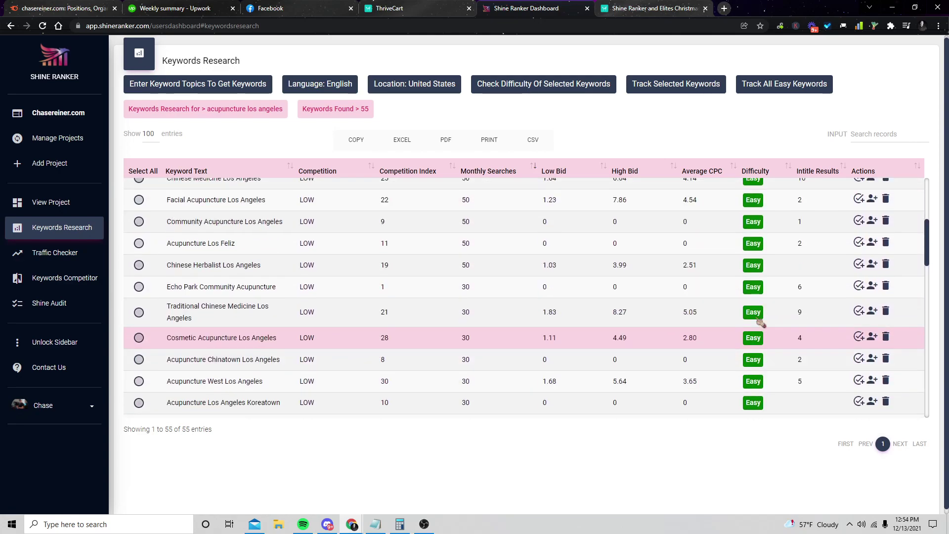
scroll(756, 322, "up", 2)
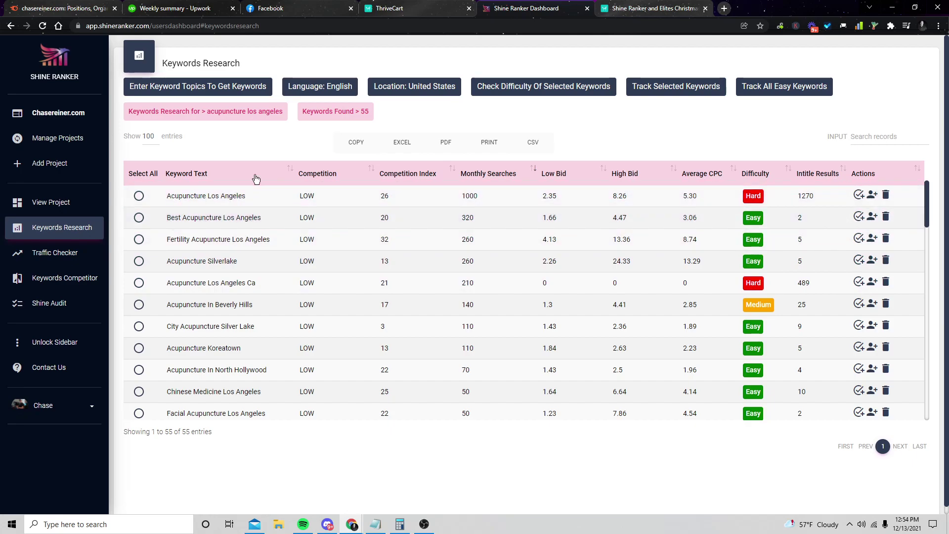
Step: Create a new project named 'Acupuncture Outreach'
left_click(74, 164)
type("Acupuncture Outreach")
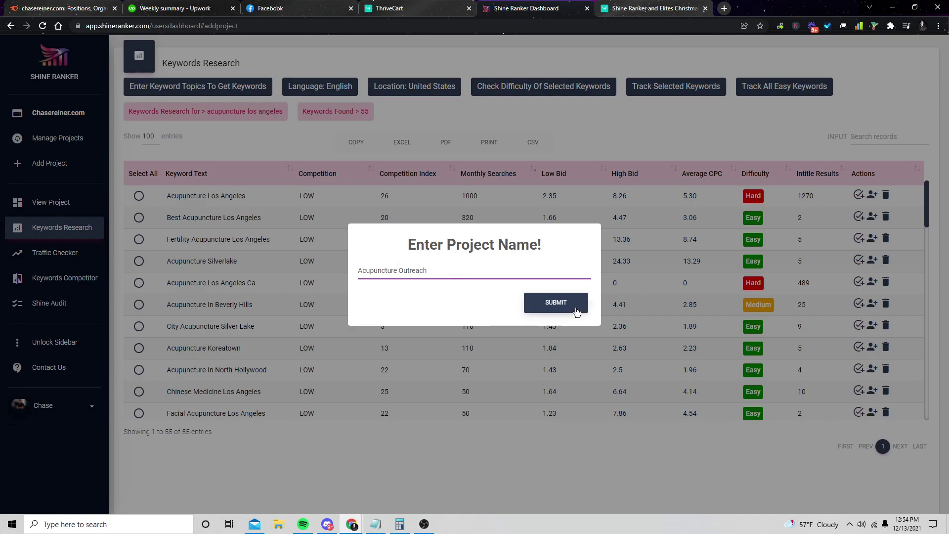
key("Return")
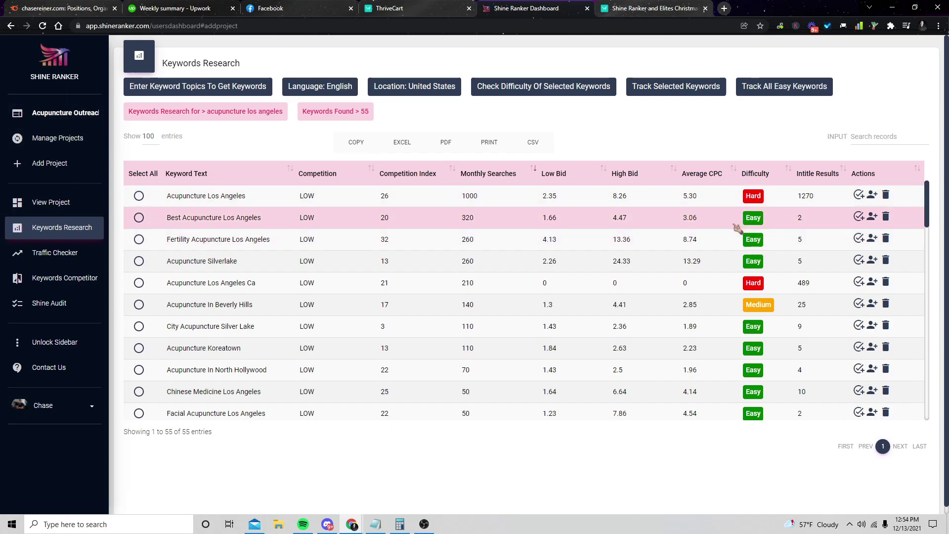
Step: Track easy keywords such as Best Acupuncture Los Angeles, Acupuncture Silverlake and City Acupuncture Silver Lake, then view the project tracker
left_click(860, 218)
left_click(859, 239)
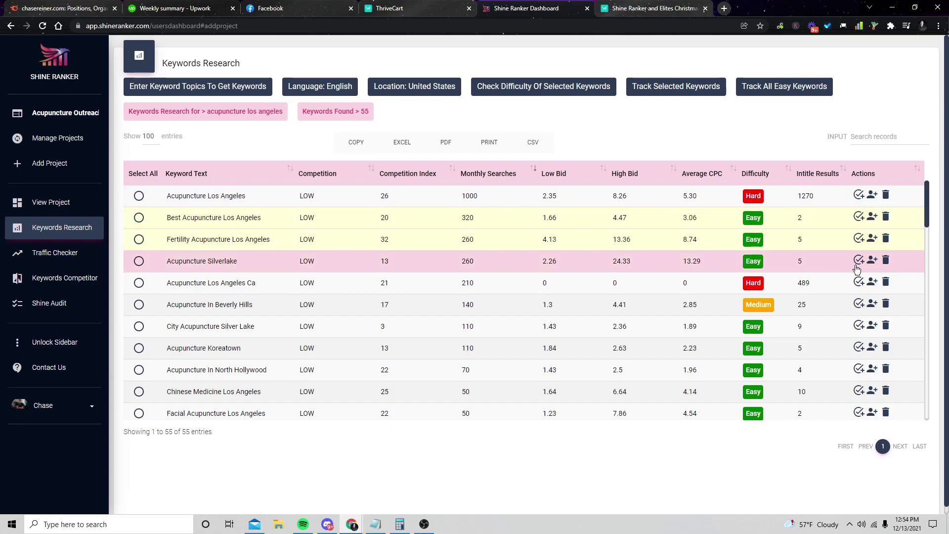
left_click(858, 261)
left_click(859, 325)
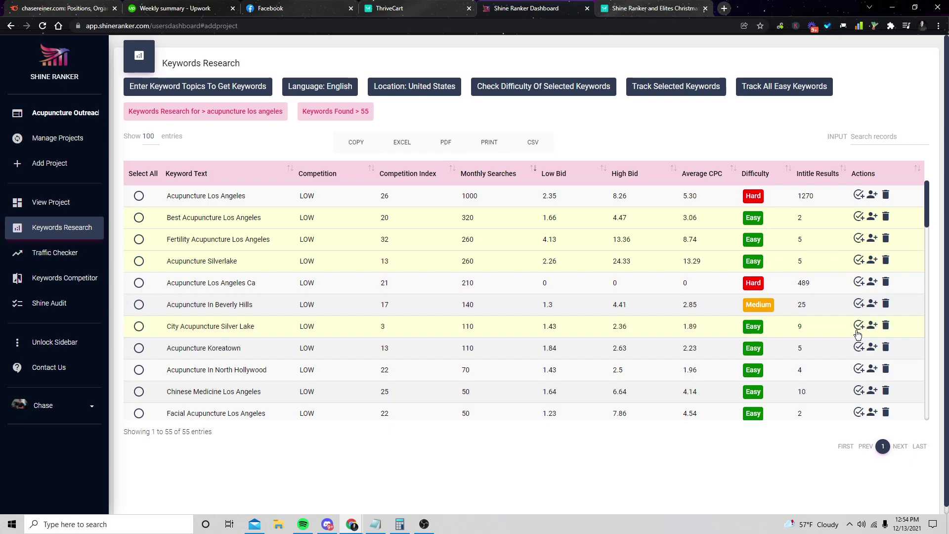
left_click(859, 347)
left_click(859, 370)
left_click(859, 391)
left_click(858, 413)
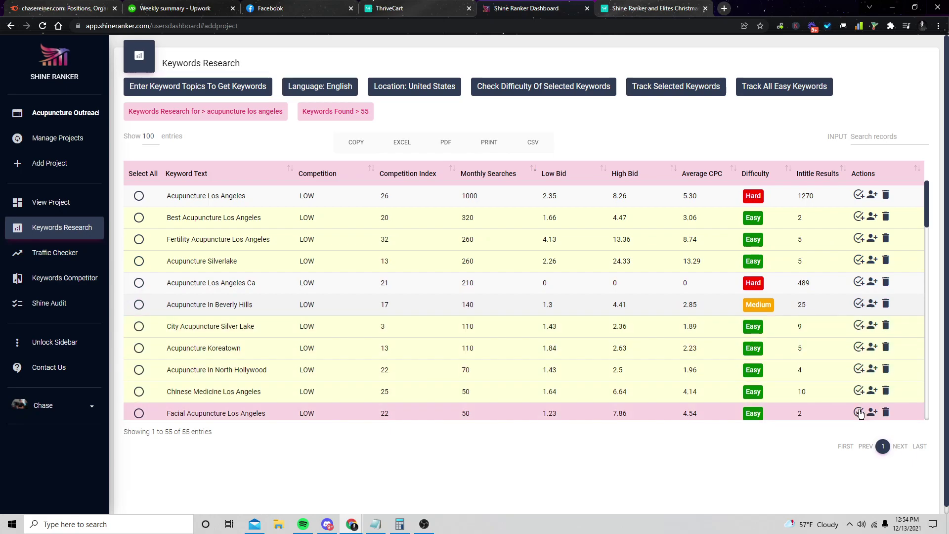
left_click(60, 202)
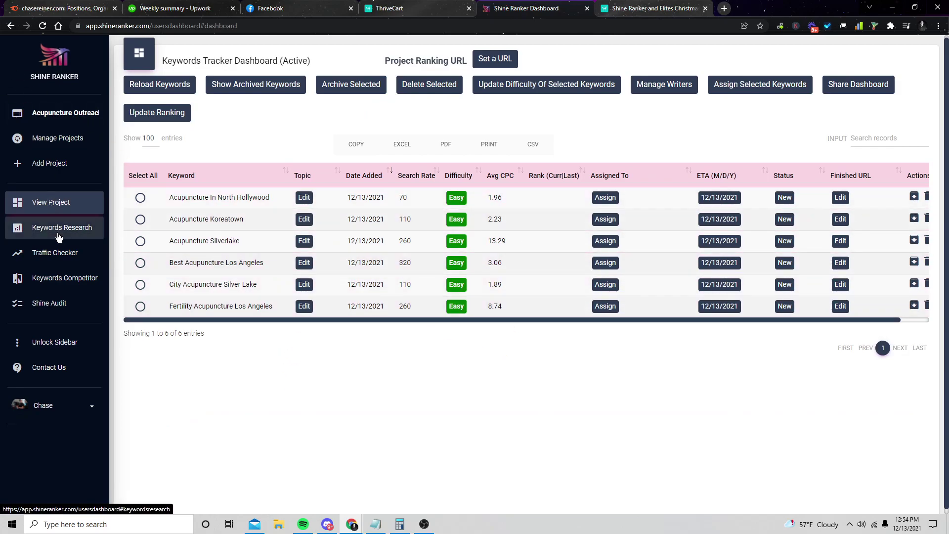
Step: Track all easy keywords from the research and view the 51-keyword project tracker
left_click(78, 227)
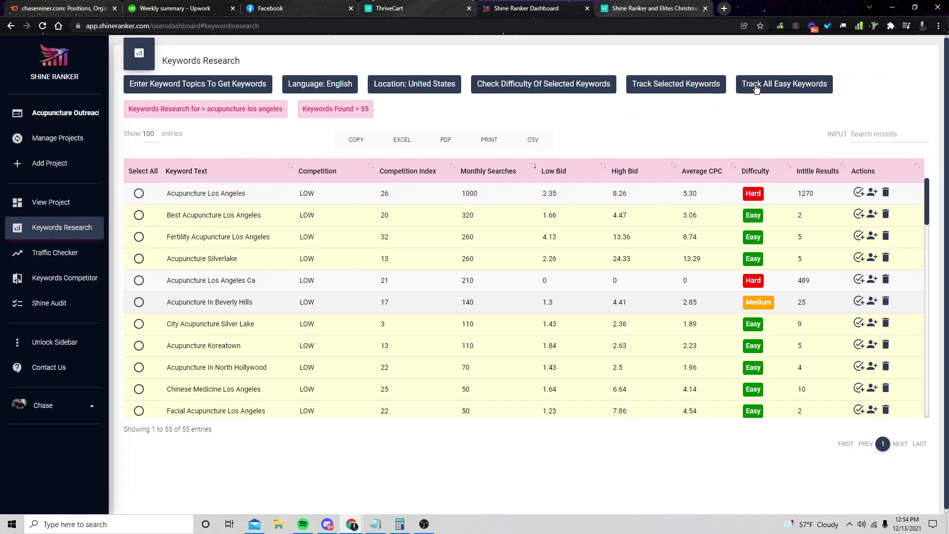
left_click_drag(933, 223, 933, 338)
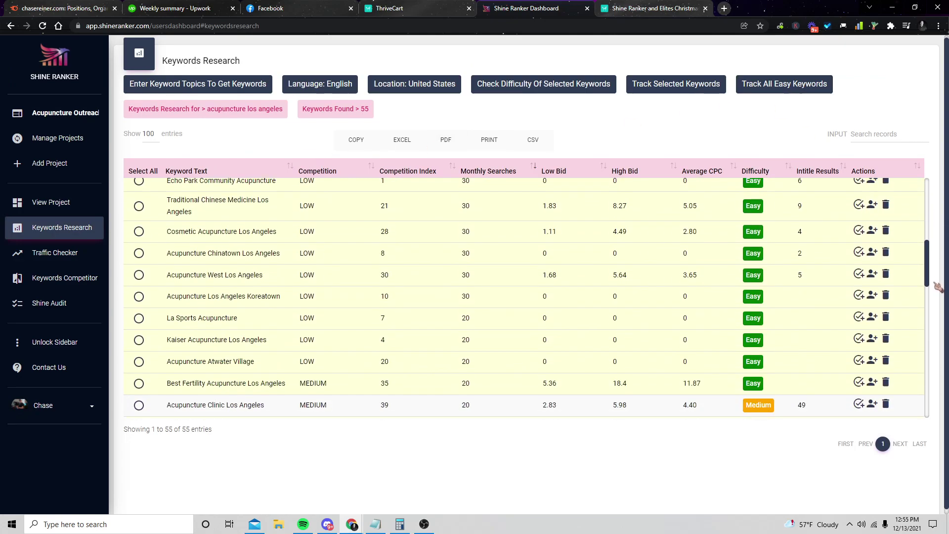
left_click(50, 201)
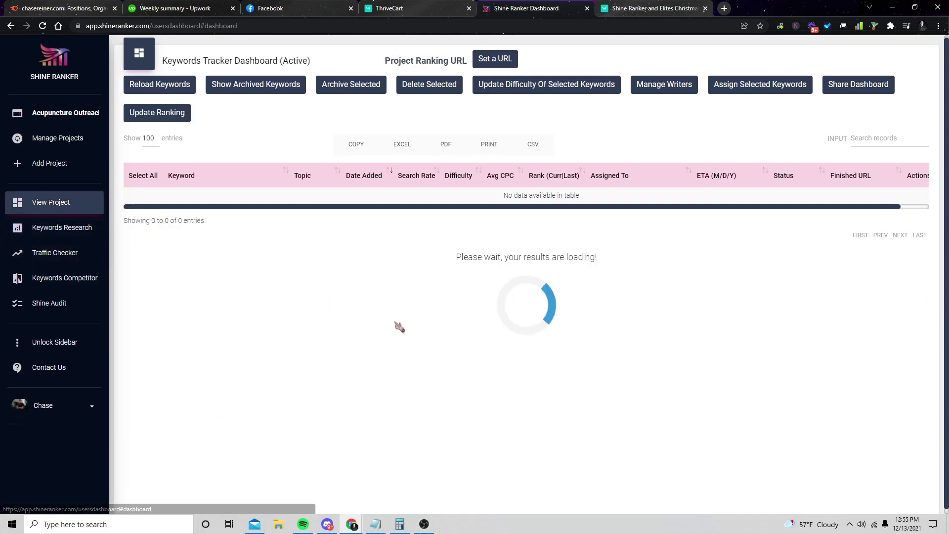
scroll(404, 297, "down", 2)
scroll(408, 280, "down", 3)
scroll(404, 278, "down", 3)
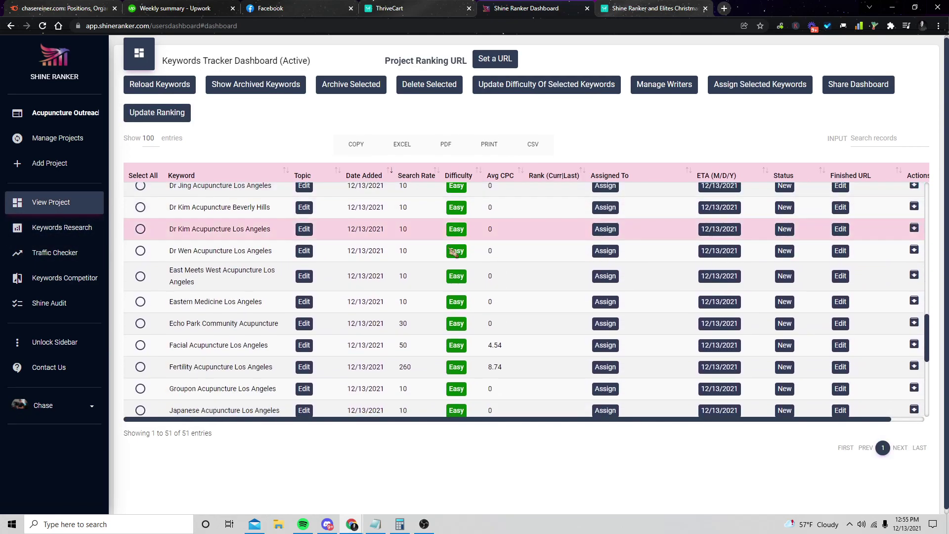
scroll(400, 276, "down", 1)
scroll(393, 273, "up", 4)
scroll(397, 272, "up", 3)
scroll(393, 252, "up", 3)
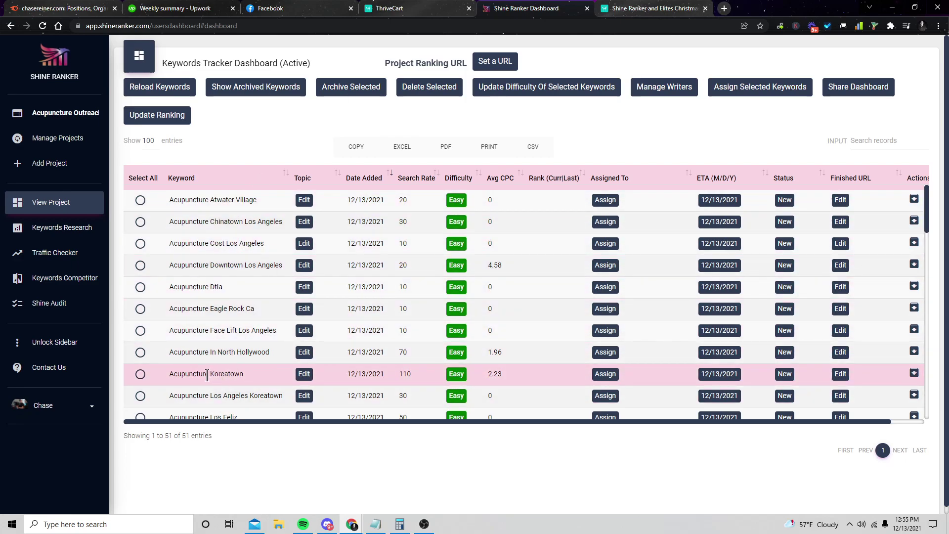
scroll(218, 297, "down", 2)
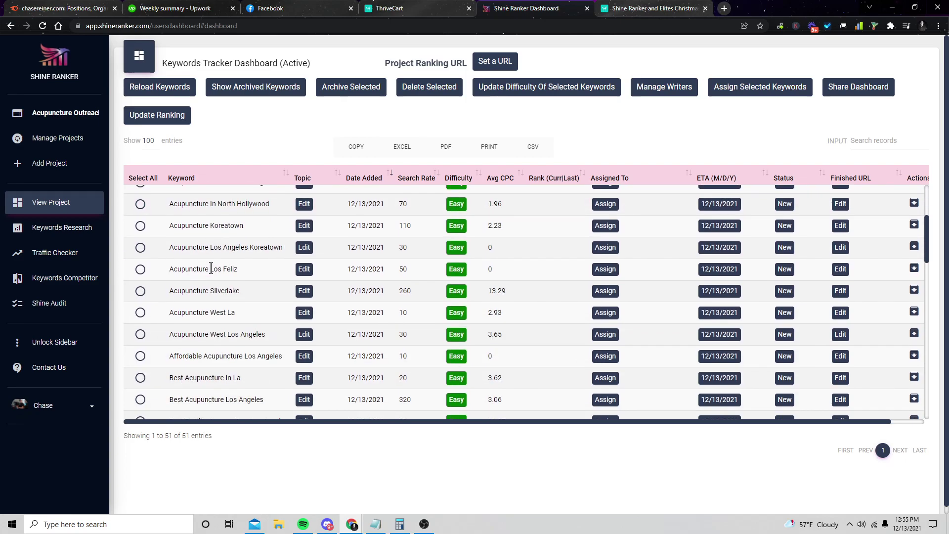
scroll(219, 271, "down", 3)
scroll(361, 223, "up", 5)
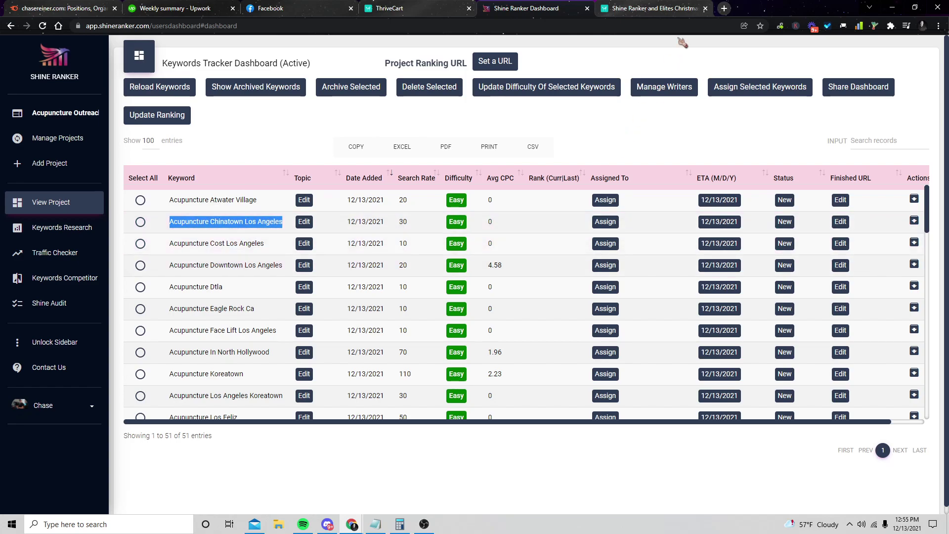
Step: Search Google for 'acupuncture chinatown los angeles' in a new tab
left_click(724, 8)
type("Acupuncture Chinatown Los Angeles")
key("Return")
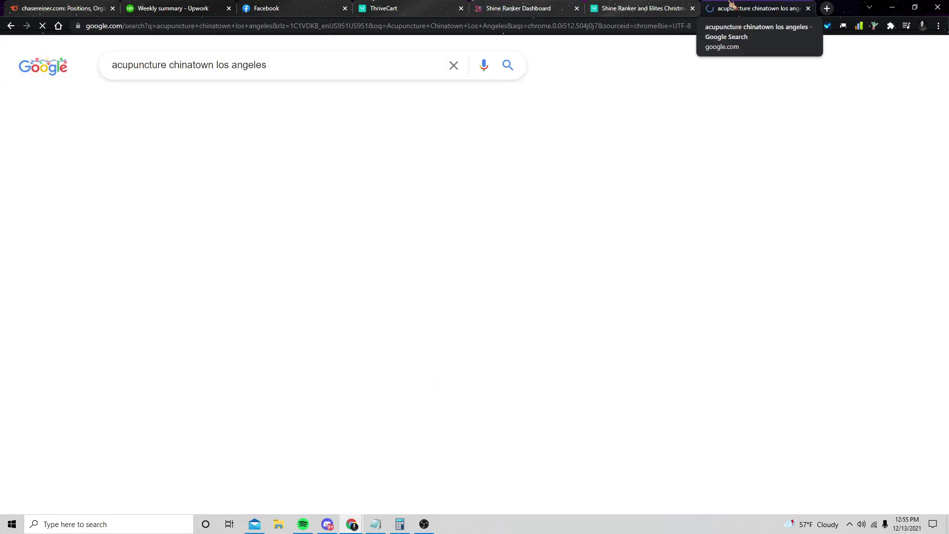
scroll(248, 208, "down", 4)
scroll(244, 212, "down", 3)
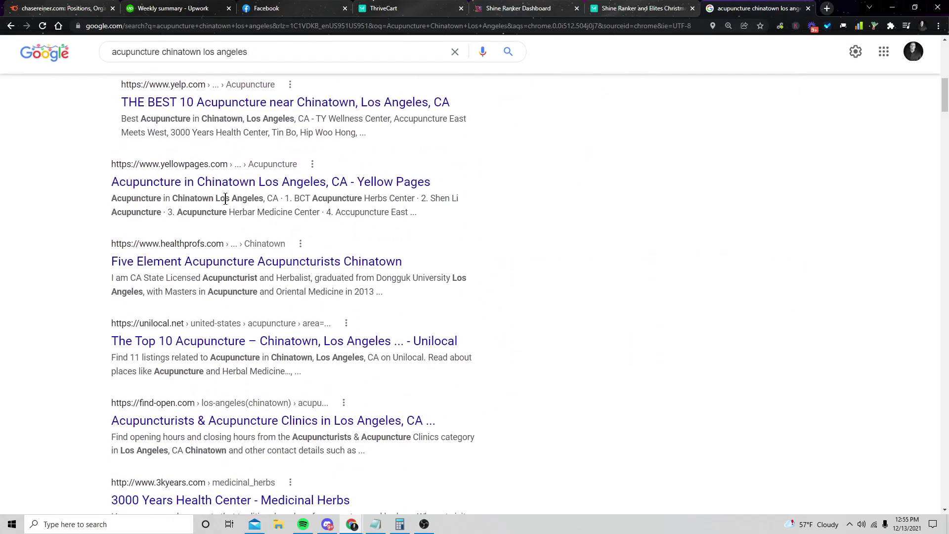
scroll(241, 223, "down", 2)
scroll(237, 233, "down", 2)
scroll(246, 246, "down", 2)
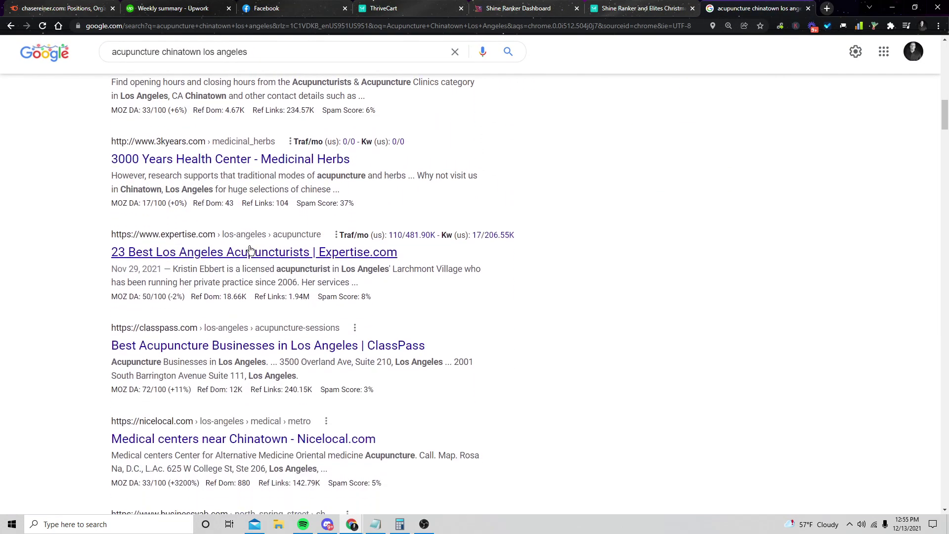
scroll(250, 252, "down", 1)
scroll(195, 291, "down", 2)
scroll(200, 223, "down", 2)
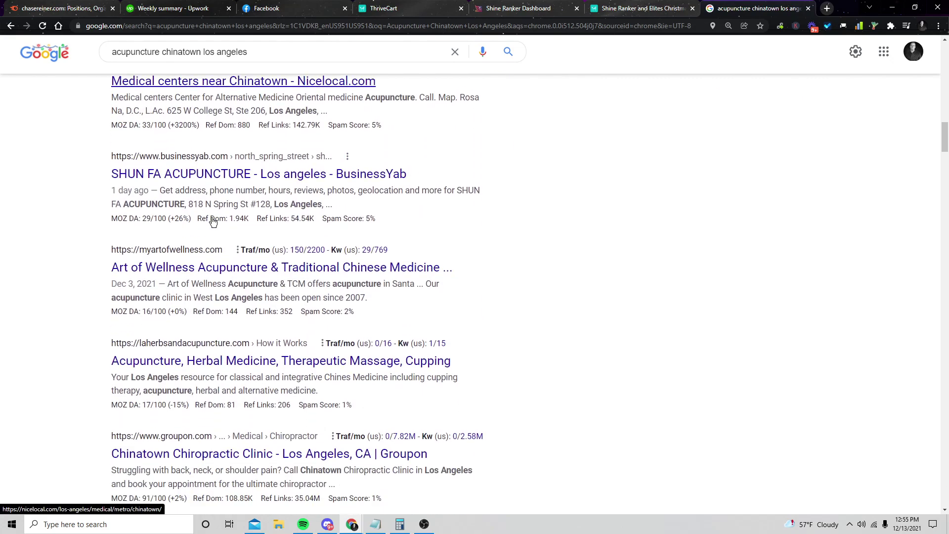
scroll(212, 245, "up", 1)
scroll(253, 260, "down", 1)
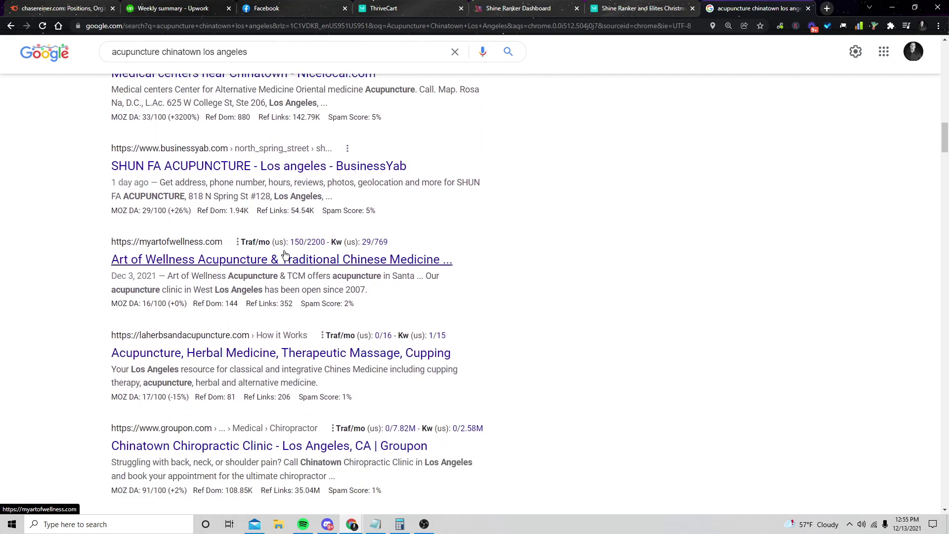
Step: Open the Art of Wellness clinic site, copy its URL and return to Shine Ranker
left_click(213, 259)
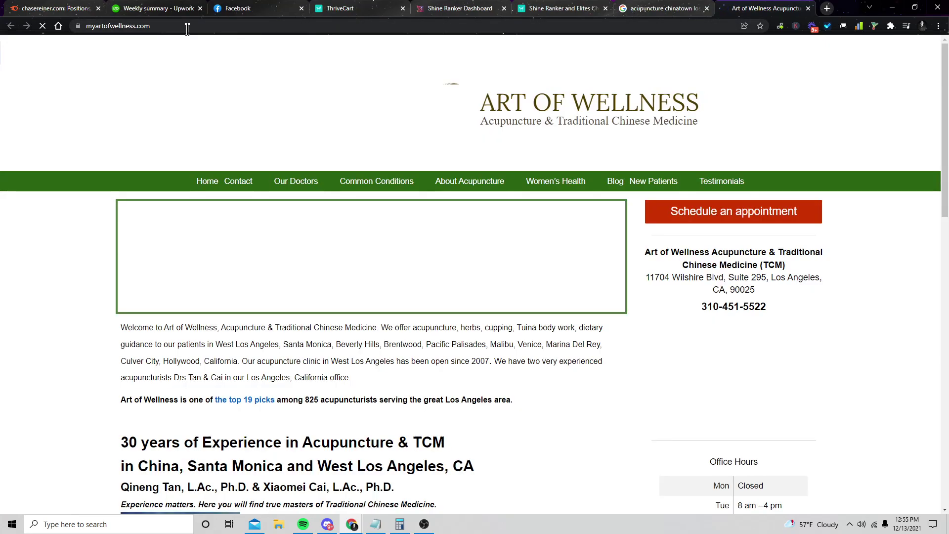
left_click(187, 29)
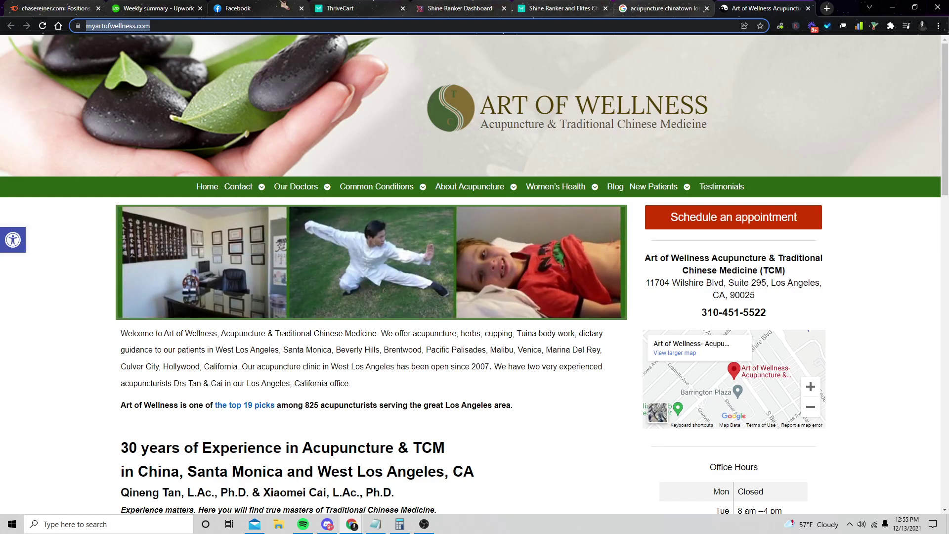
left_click(460, 9)
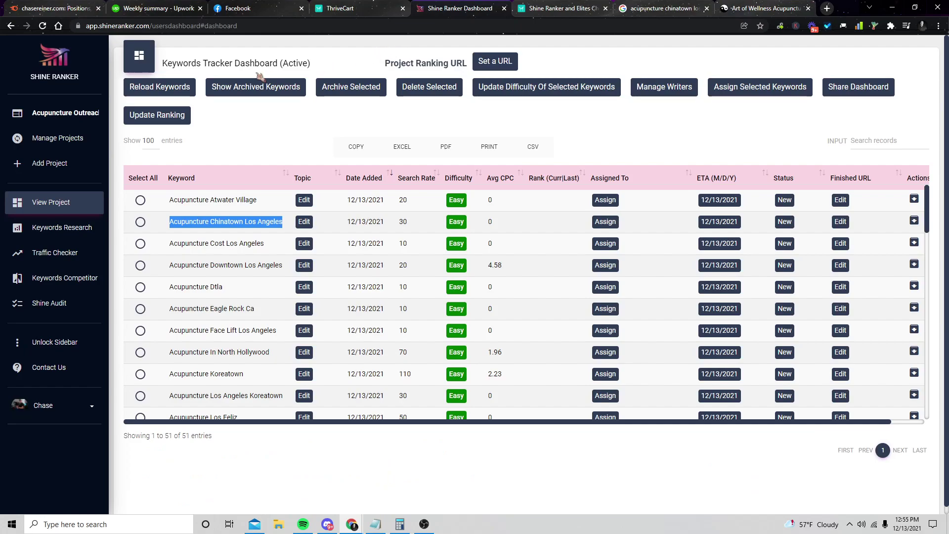
Step: Submit myartofwellness.com to the Traffic Checker for a ranked-keyword check
left_click(47, 253)
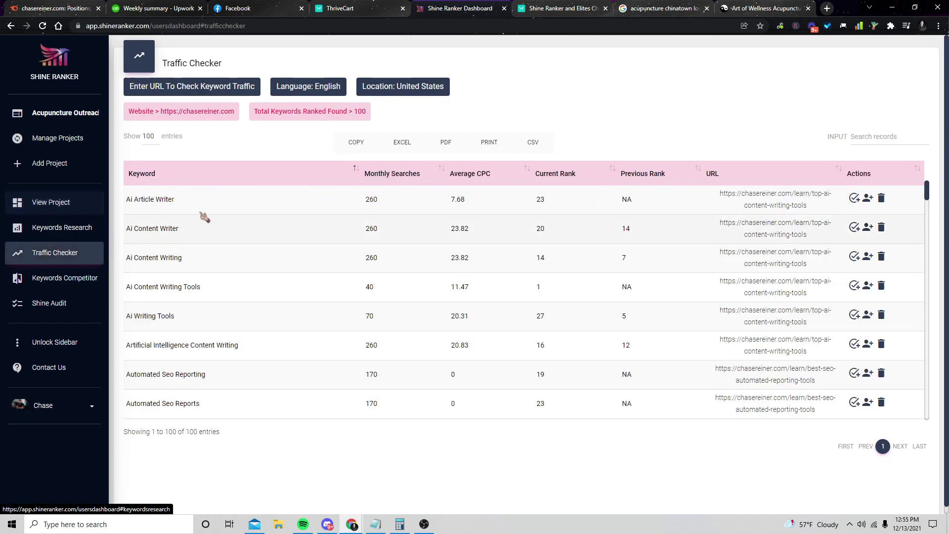
left_click(229, 87)
left_click(555, 315)
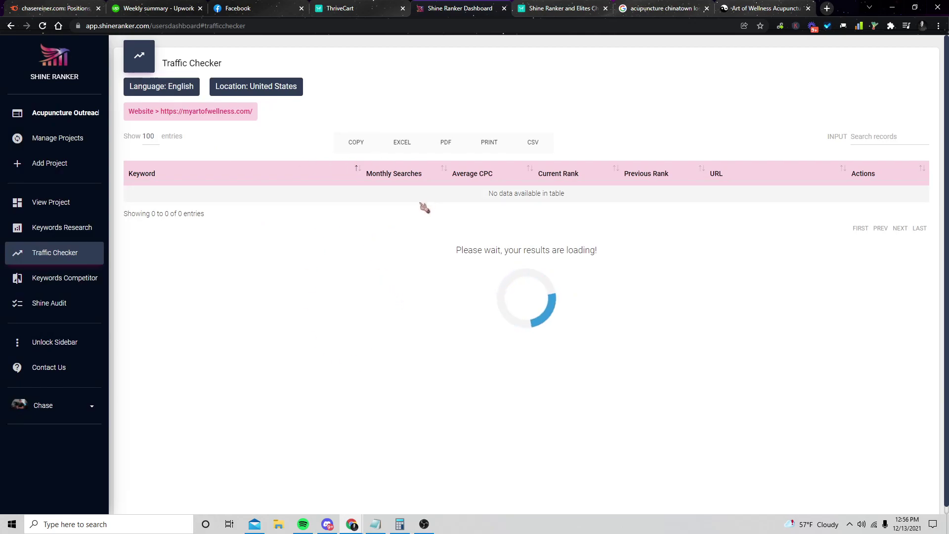
Step: Export the 'acupuncture los angeles' keyword research table to Excel
left_click(65, 235)
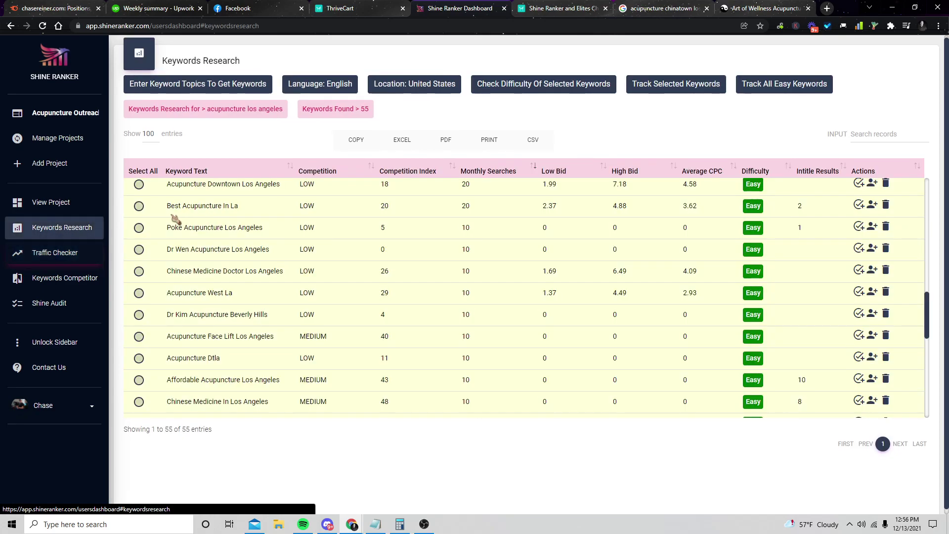
scroll(271, 187, "up", 2)
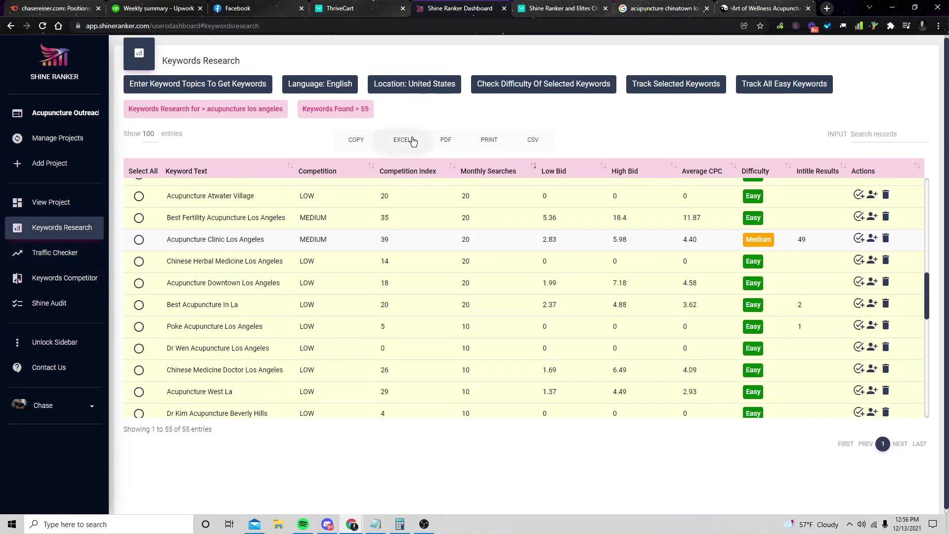
left_click(404, 140)
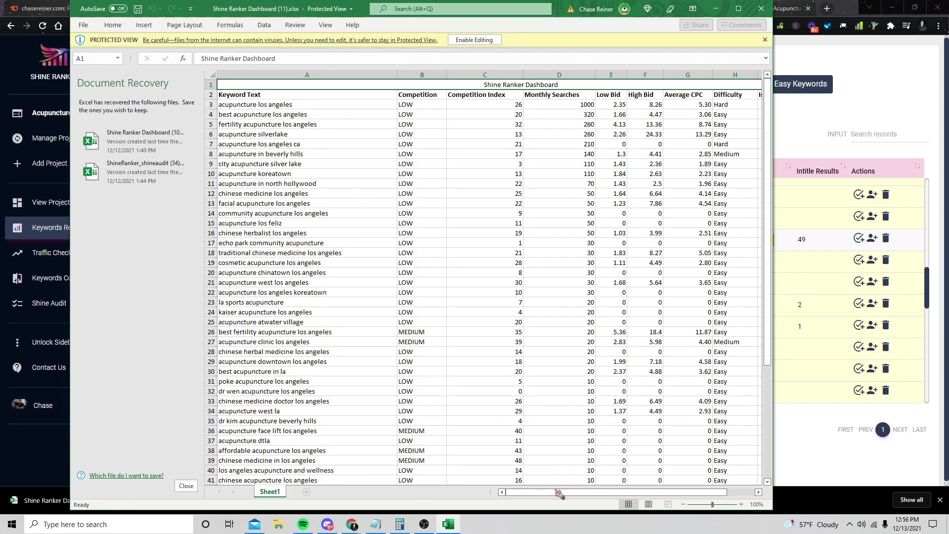
left_click_drag(559, 493, 549, 494)
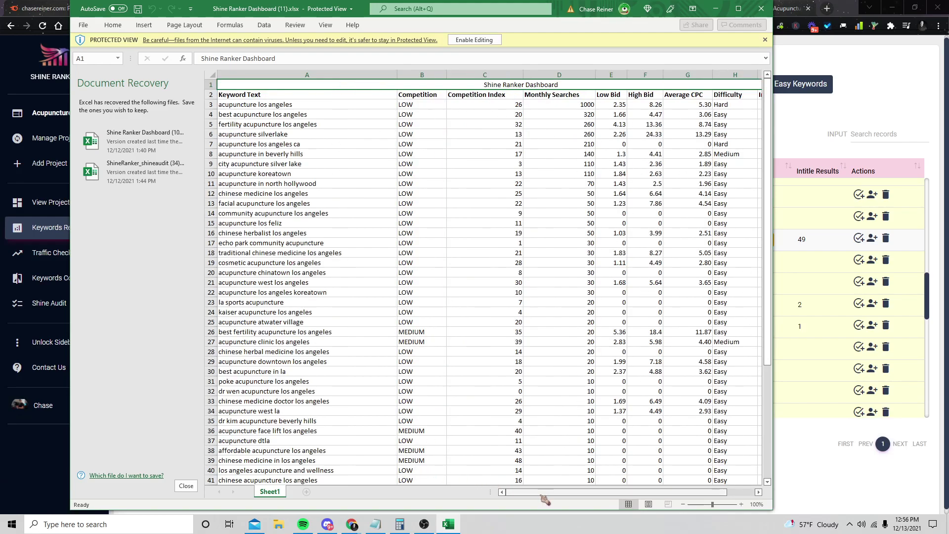
scroll(655, 377, "right", 2)
left_click_drag(615, 114, 623, 346)
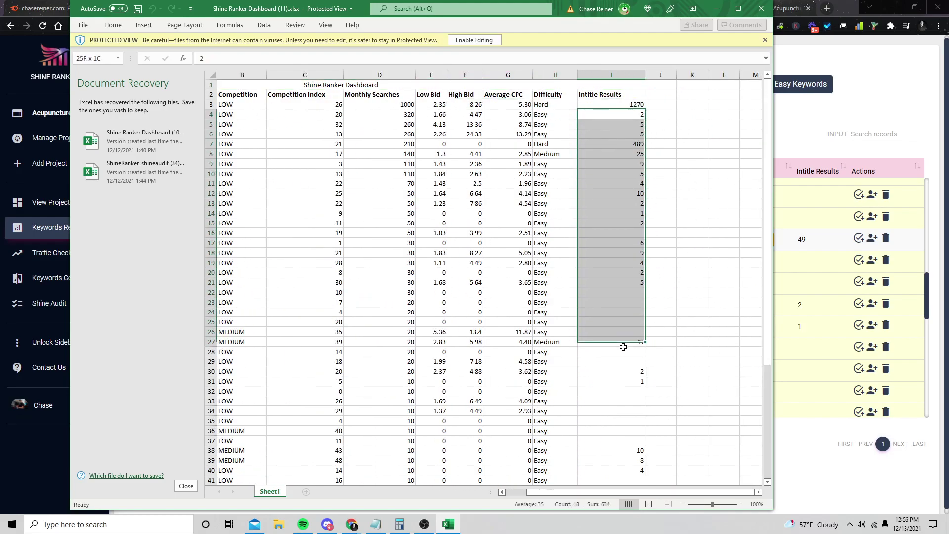
Step: Minimise the exported Excel workbook to return to the traffic results in Chrome
left_click(831, 137)
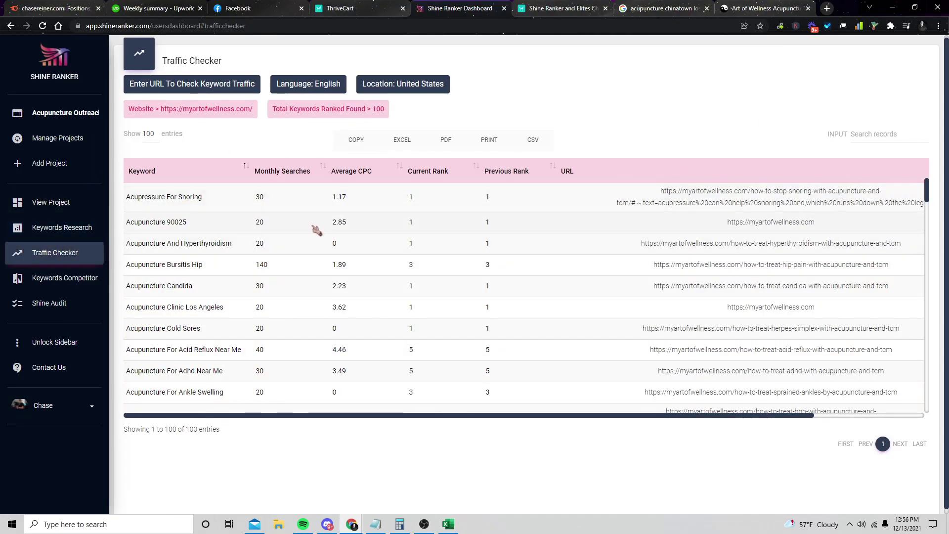
scroll(329, 259, "down", 2)
scroll(313, 259, "down", 3)
scroll(307, 250, "down", 2)
scroll(353, 273, "up", 4)
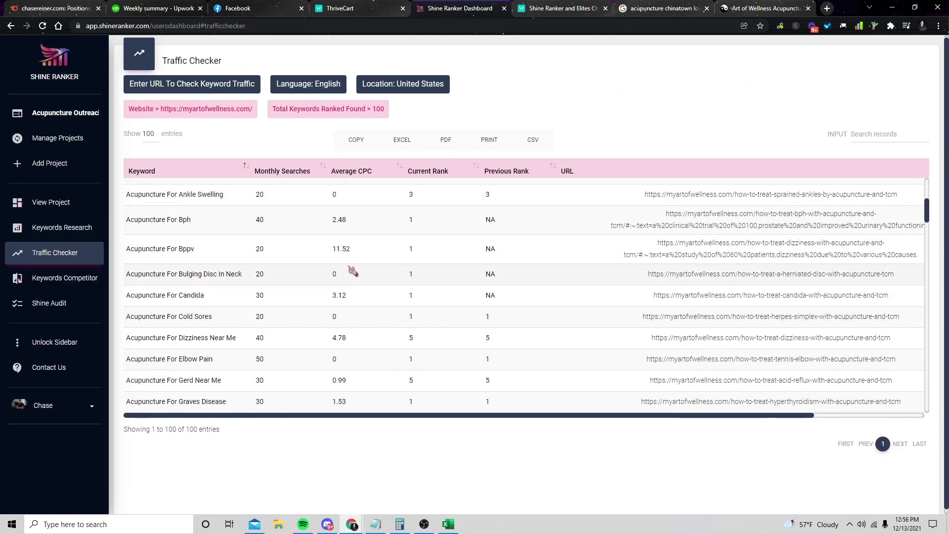
scroll(353, 273, "up", 3)
scroll(445, 282, "up", 2)
Step: Download the 100 ranked keywords for myartofwellness.com as a spreadsheet and switch to the Art of Wellness site
left_click(402, 142)
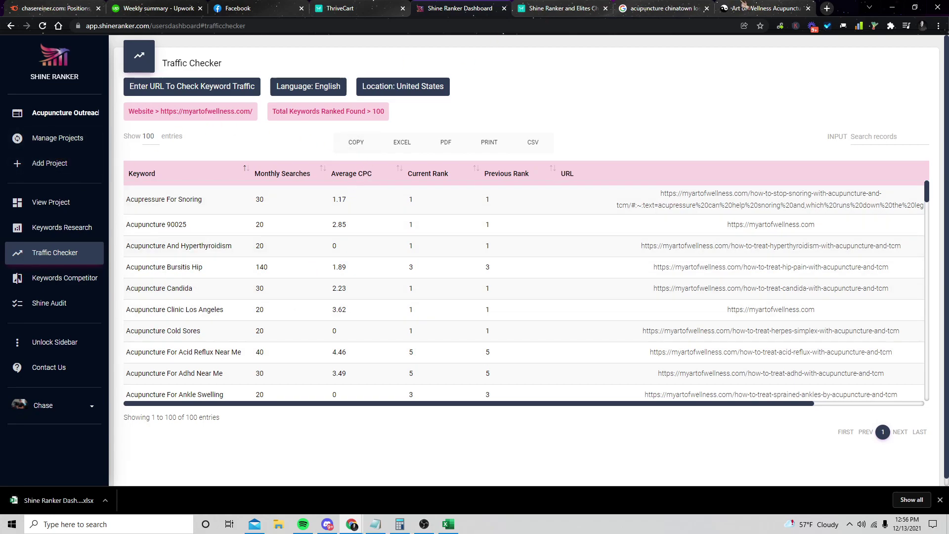
left_click(756, 8)
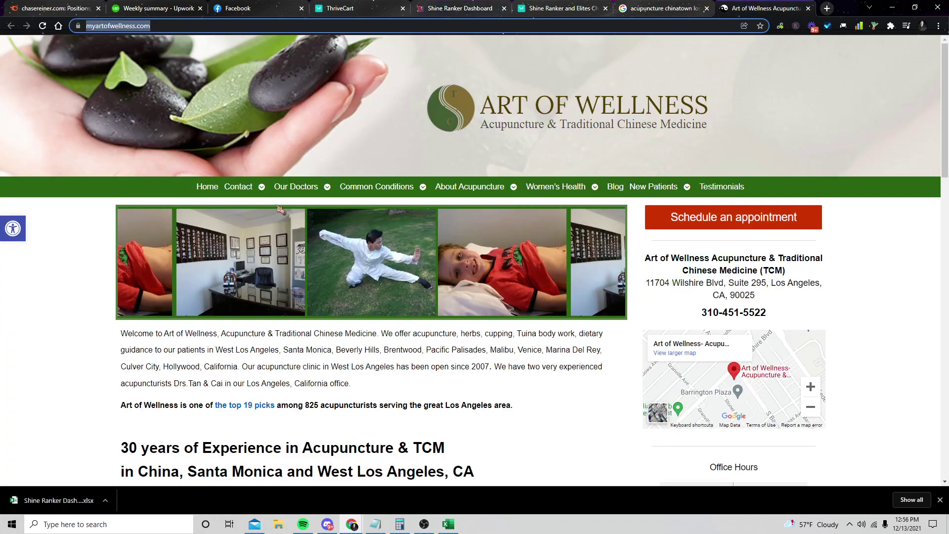
Step: On the clinic's contact page, autofill name, email and phone, then start the message
mouse_move(238, 185)
left_click(272, 252)
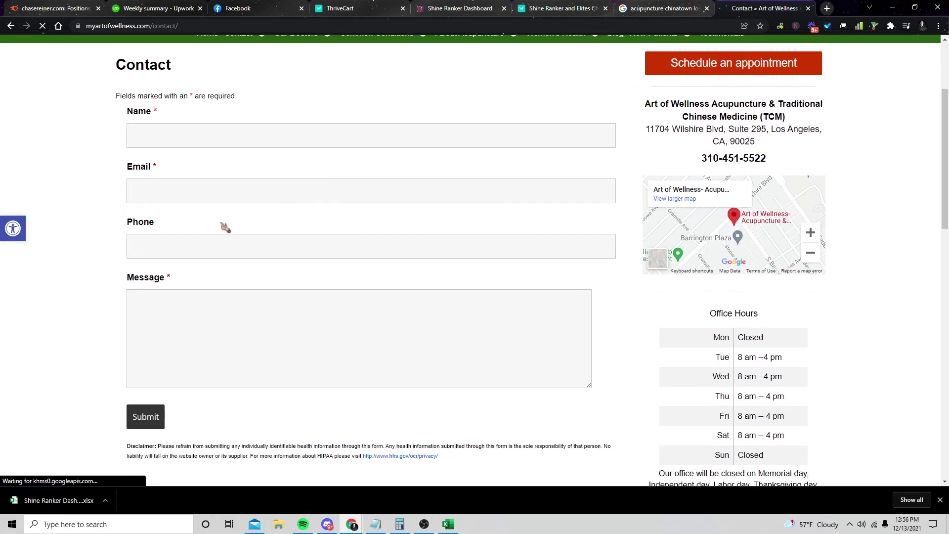
left_click(190, 136)
left_click(179, 165)
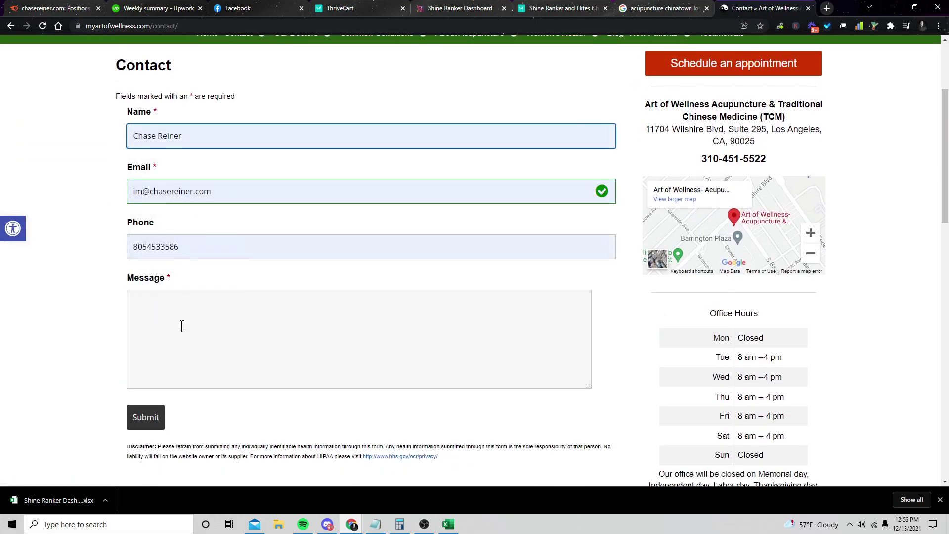
left_click(179, 325)
type("Hi My name is Chase Reiner and I specialize in website audits for acupuncurists in los angeles")
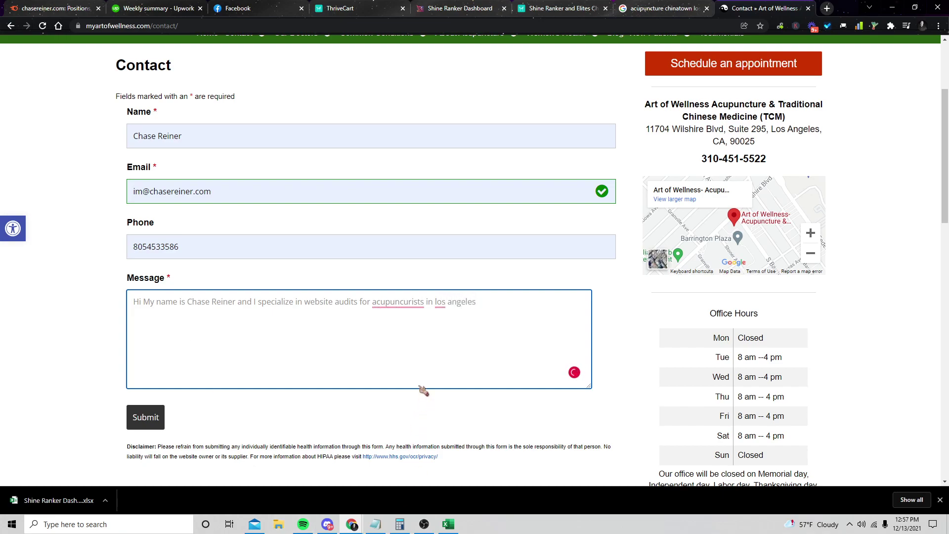
Step: Write the free-keyword-list pitch, correcting 'acupuncturists' and 'opportunities' spellings
right_click(413, 302)
left_click(404, 312)
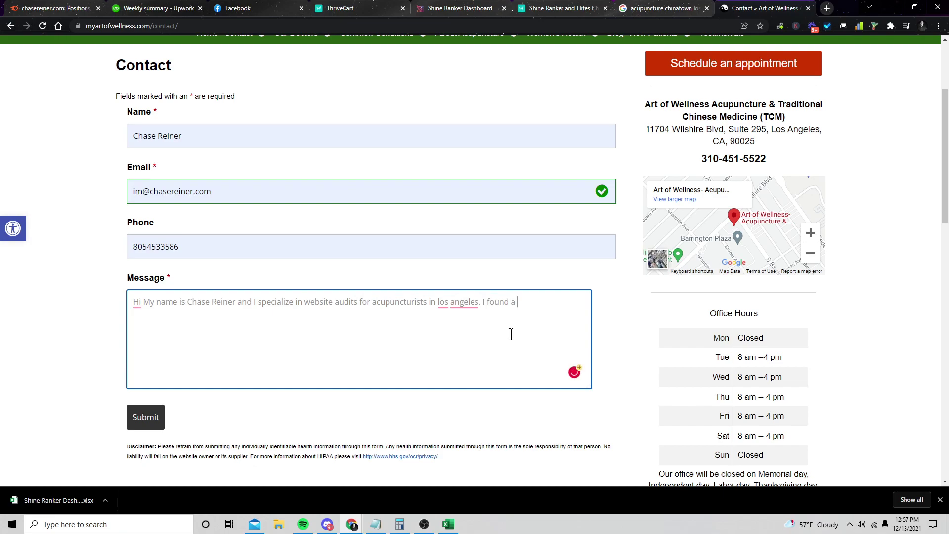
type("ywor")
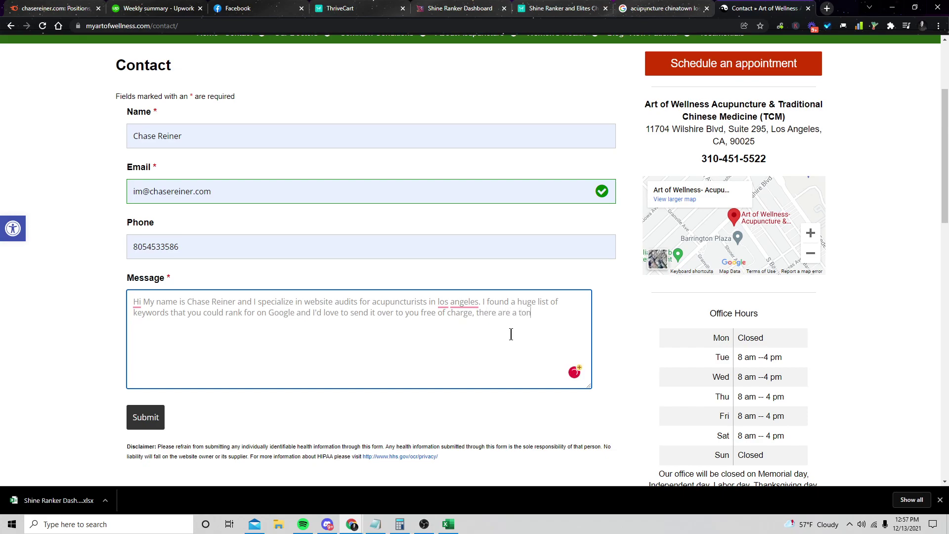
type("ntiie")
key("BackSpace")
key("BackSpace")
type("es")
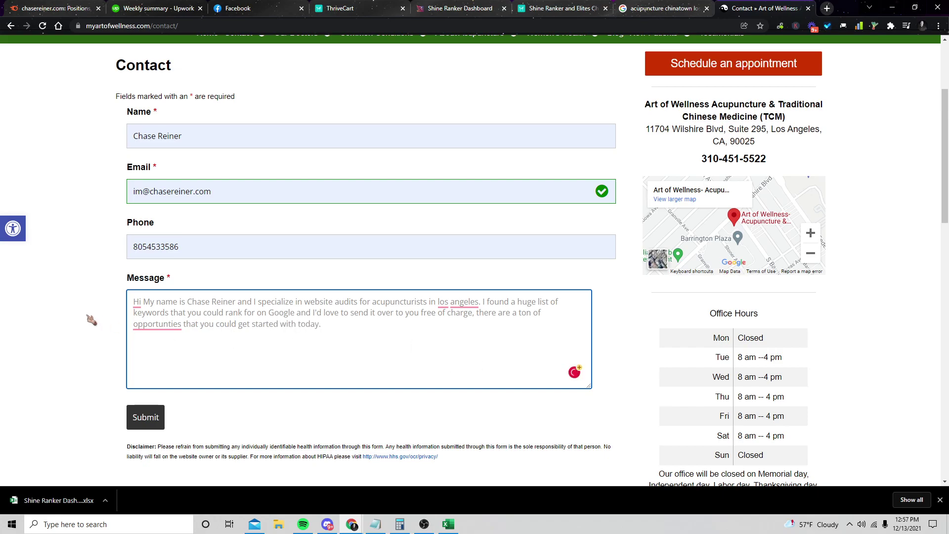
left_click(160, 341)
type("i")
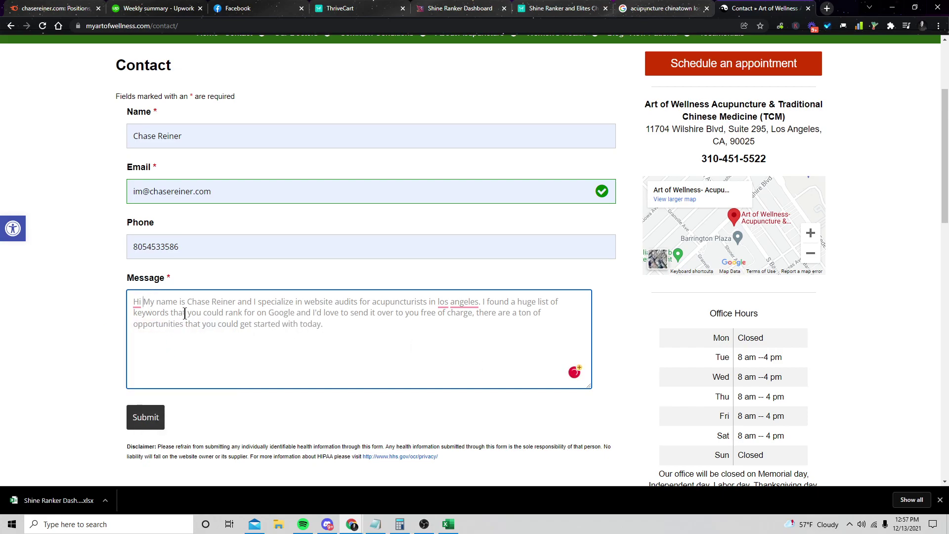
type(",")
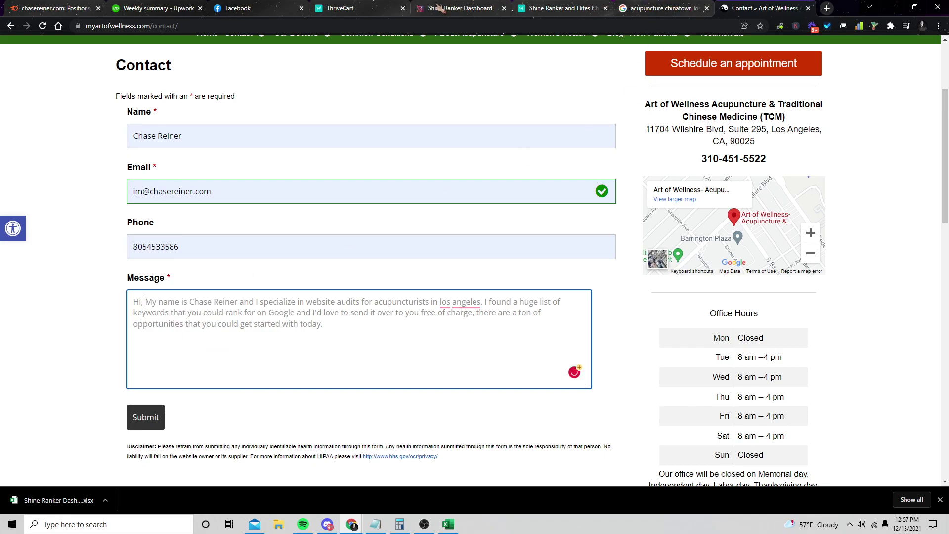
left_click(441, 9)
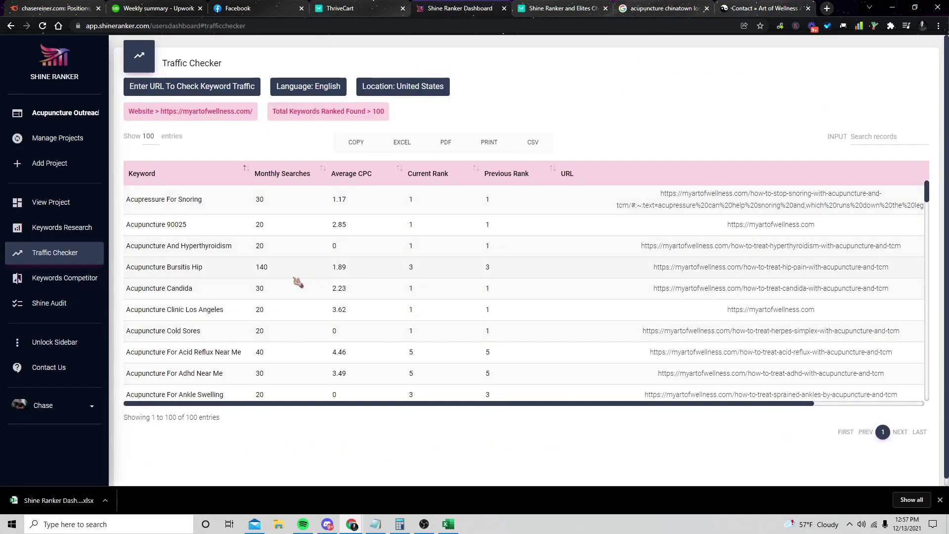
Step: Start a new Shine Audit entry and copy the clinic's site address from the contact tab
left_click(71, 303)
left_click(230, 103)
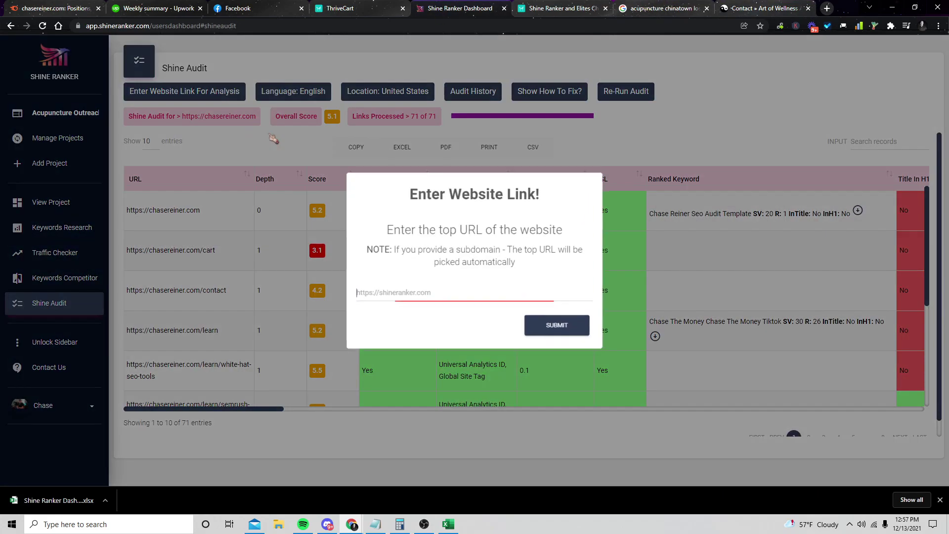
left_click(441, 292)
left_click(748, 8)
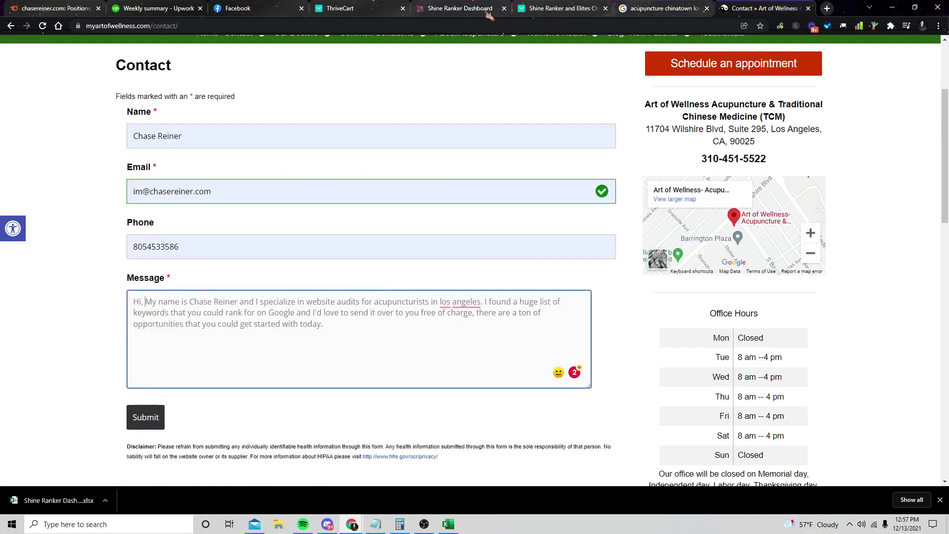
left_click(148, 28)
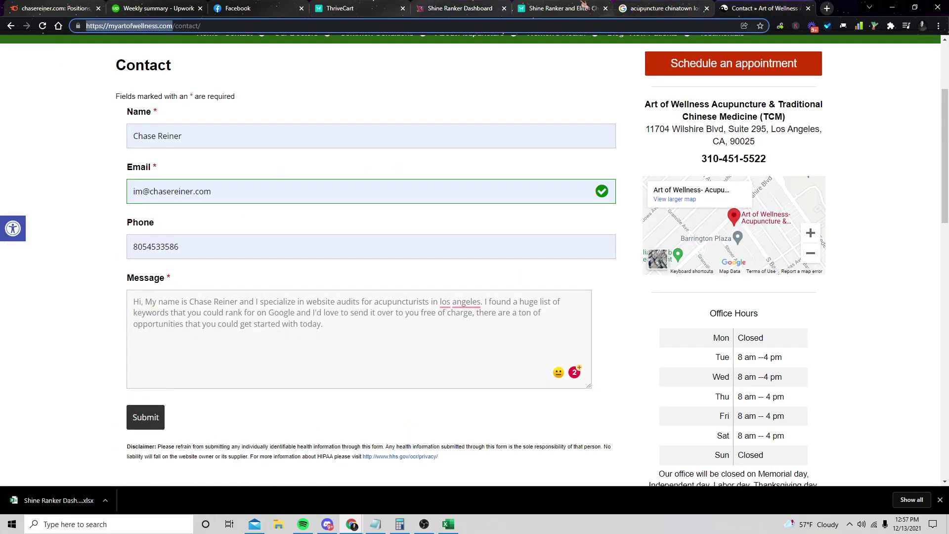
Step: Submit myartofwellness.com for auditing and return to the contact-form message
left_click(519, 9)
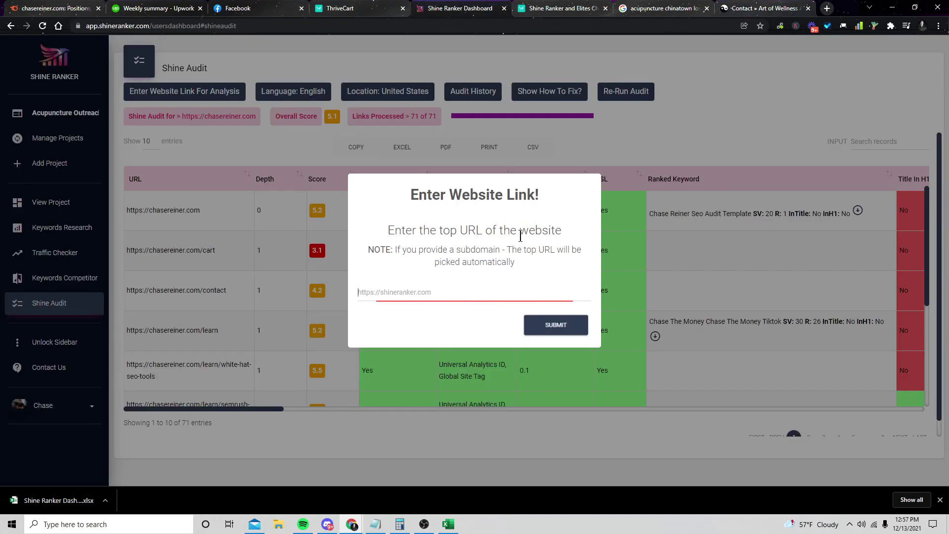
left_click(460, 293)
type("https://myartofwellness.com/")
left_click(556, 325)
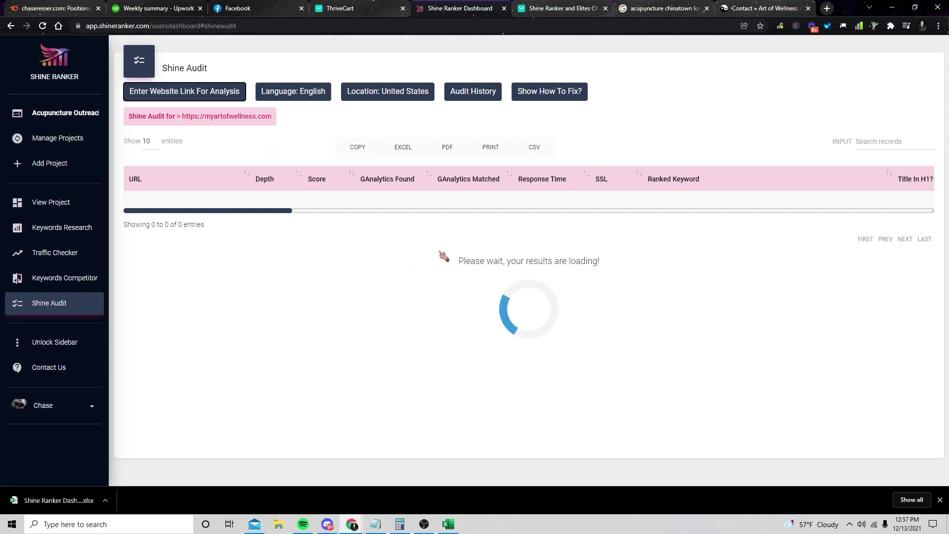
left_click(757, 7)
left_click(420, 328)
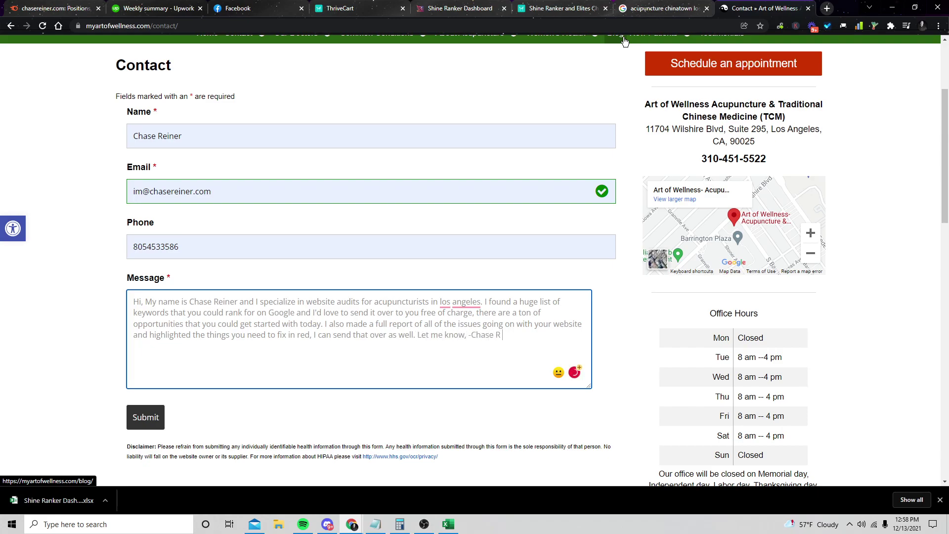
Step: After adding the issues-report offer and sign-off, check the audit's progress in Shine Ranker
left_click(460, 8)
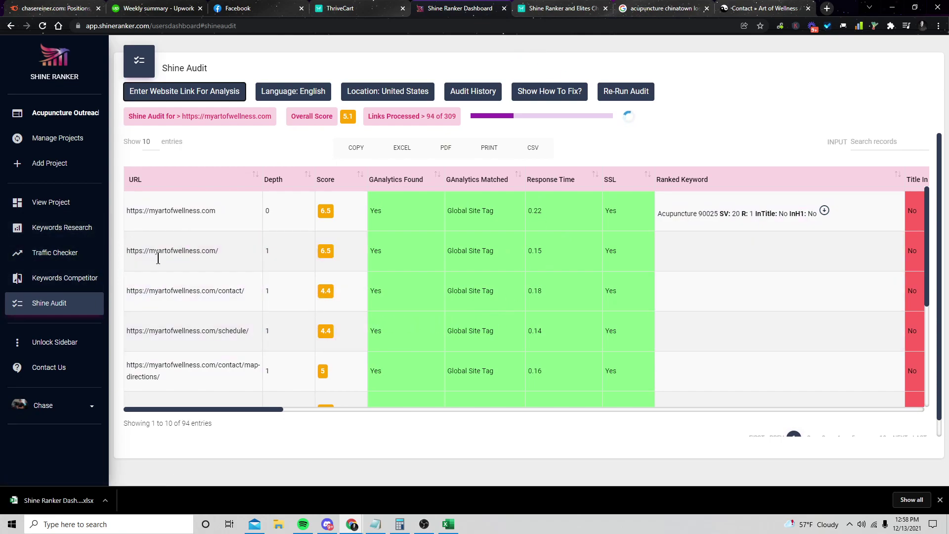
left_click_drag(249, 409, 504, 418)
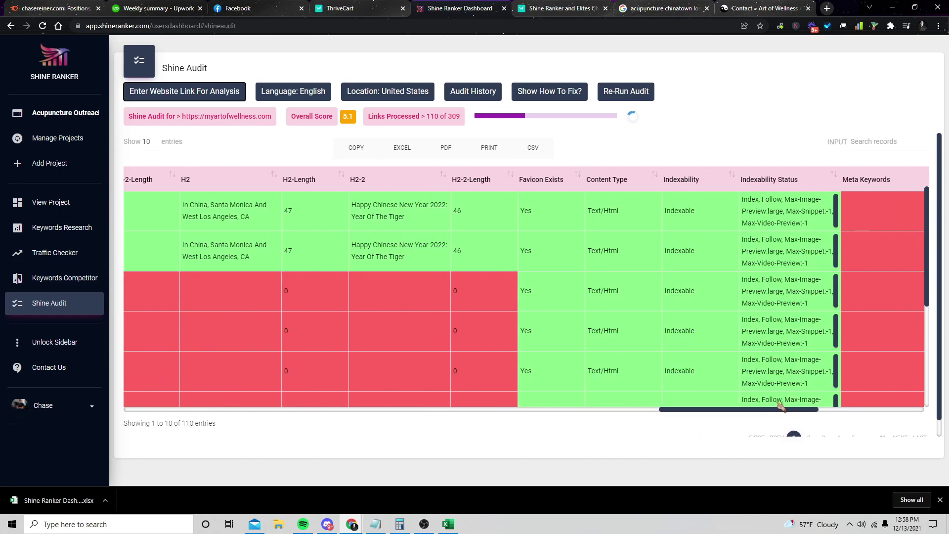
mouse_move(504, 418)
left_mouse_down()
mouse_move(324, 393)
mouse_move(688, 380)
mouse_move(865, 387)
mouse_move(239, 128)
left_mouse_up()
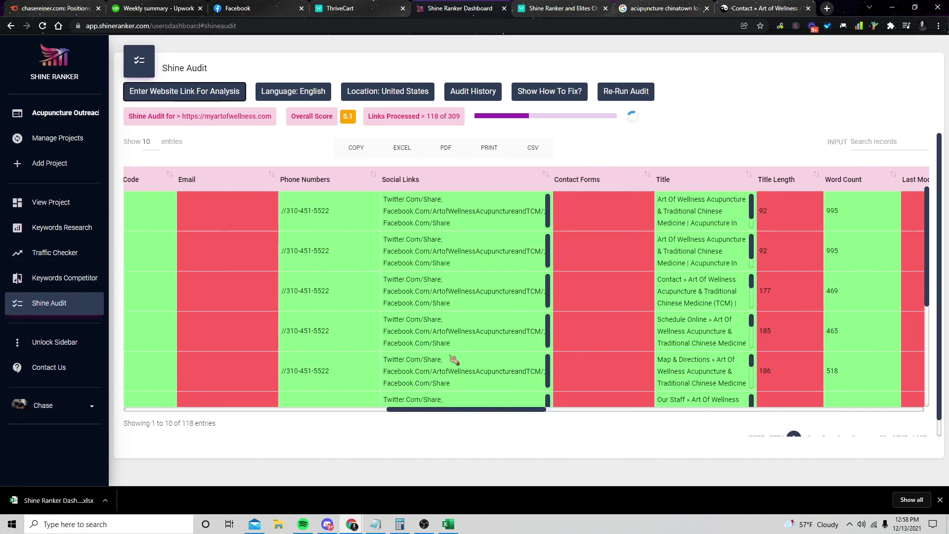
Step: Export the partial myartofwellness.com audit to Excel, open the spreadsheet, and return to the contact form
right_click(407, 145)
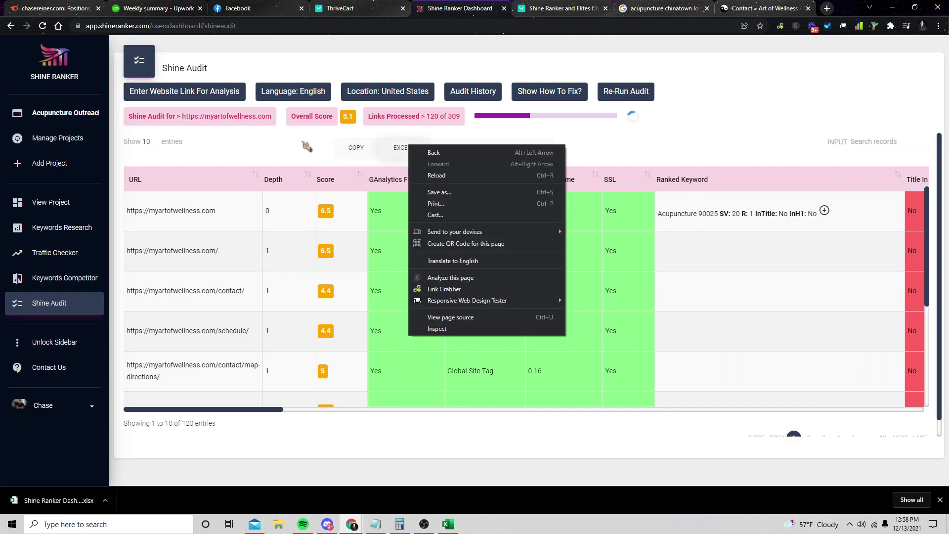
left_click(401, 148)
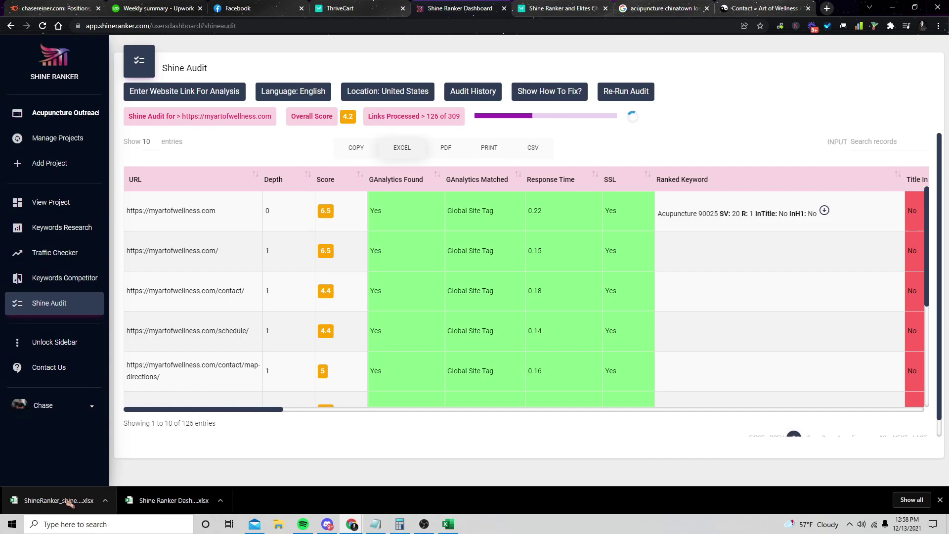
left_click(68, 501)
left_click(836, 110)
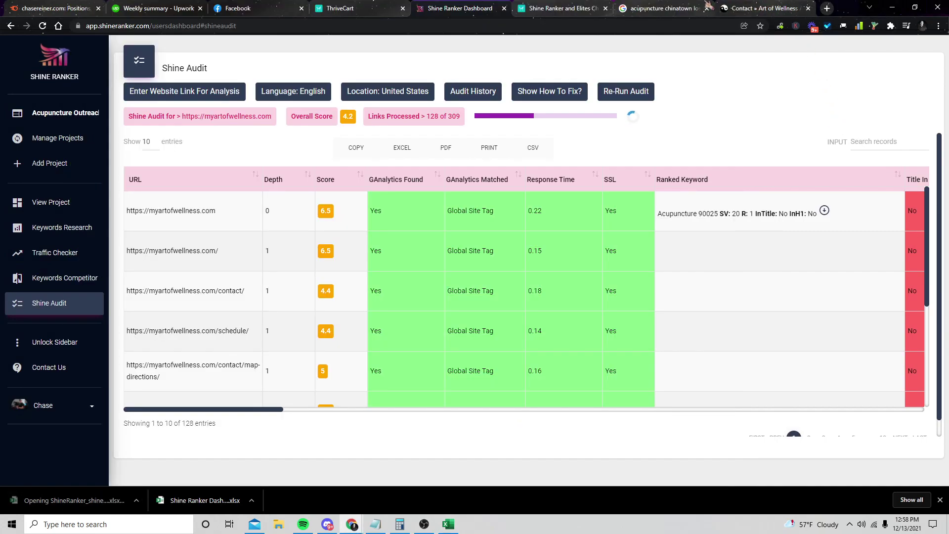
left_click(750, 8)
scroll(208, 178, "up", 2)
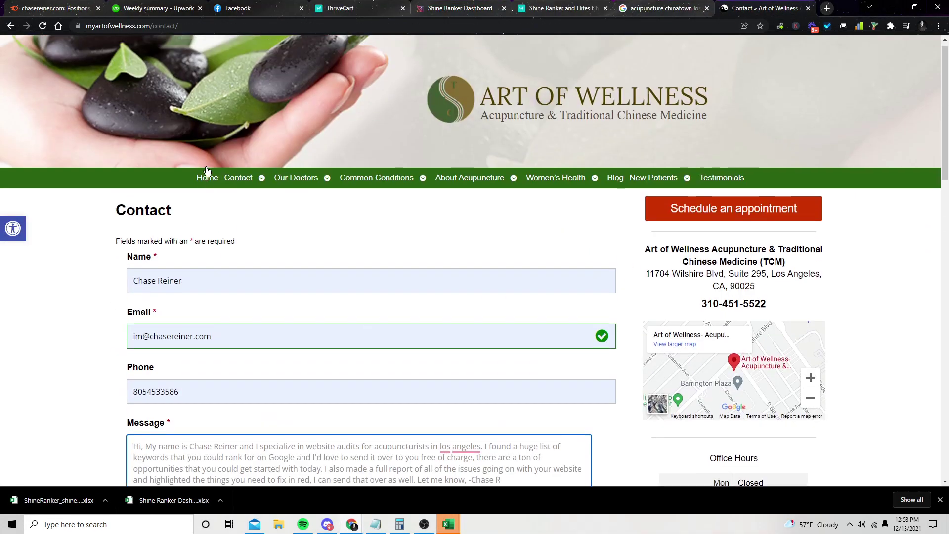
Step: Open the clinic's home page in a new tab and view the doctors' introduction
middle_click(205, 187)
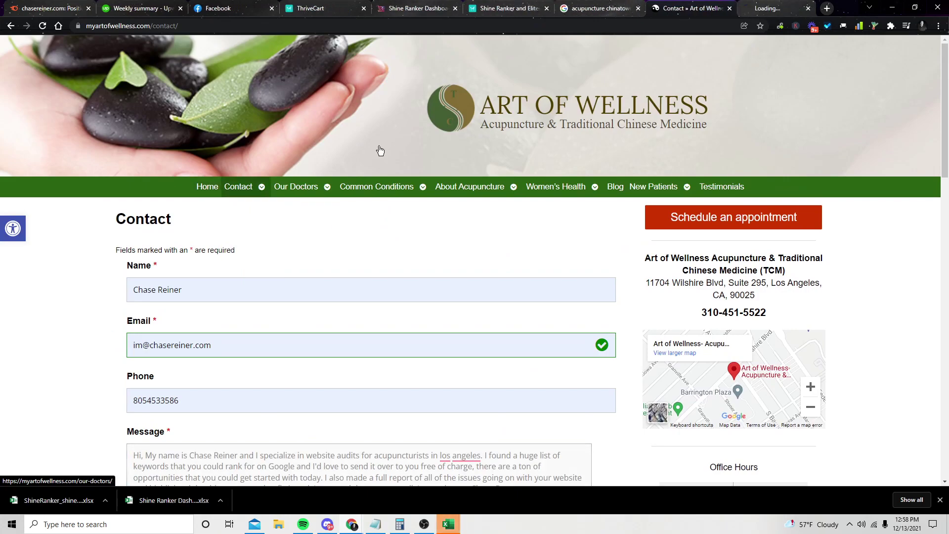
key("ctrl+Tab")
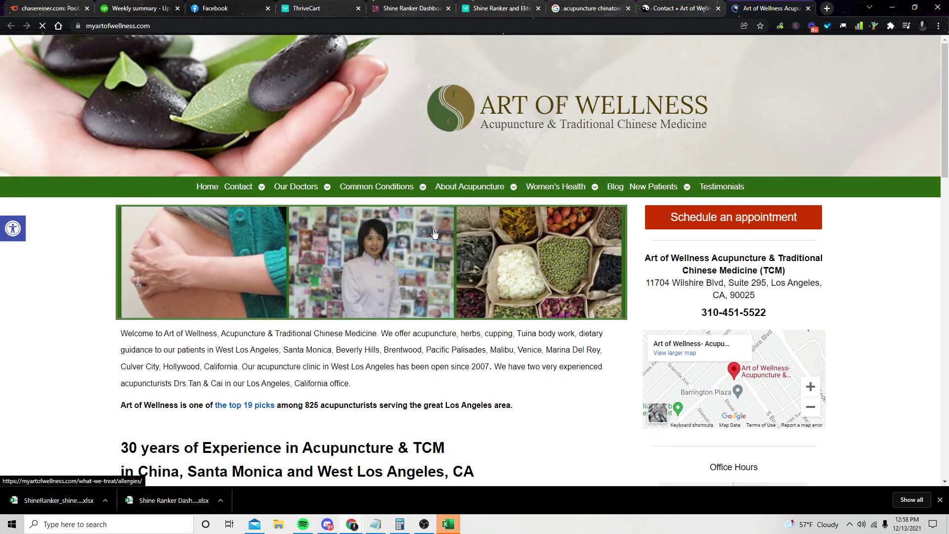
scroll(491, 201, "down", 5)
scroll(490, 201, "up", 3)
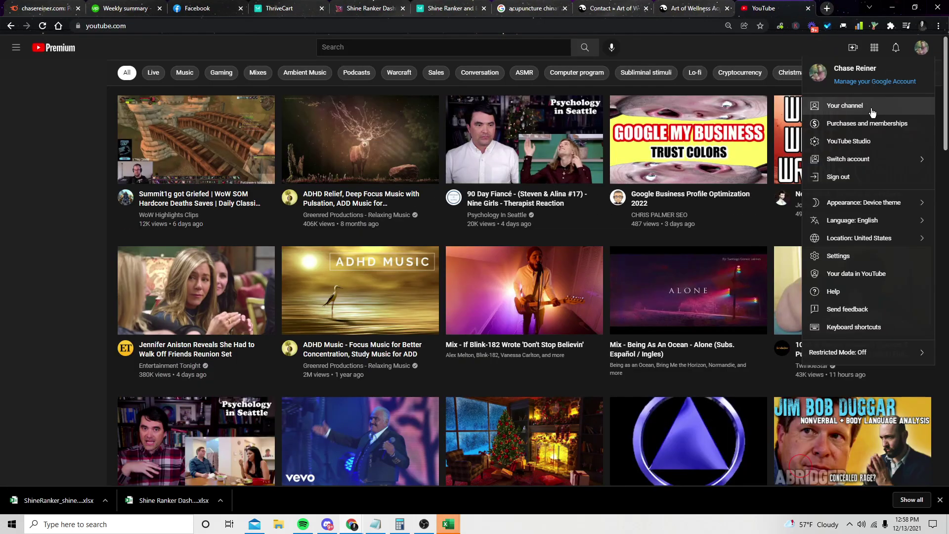
Step: Show your YouTube channel's uploaded videos sorted by date added, oldest first
left_click(845, 108)
left_click(312, 253)
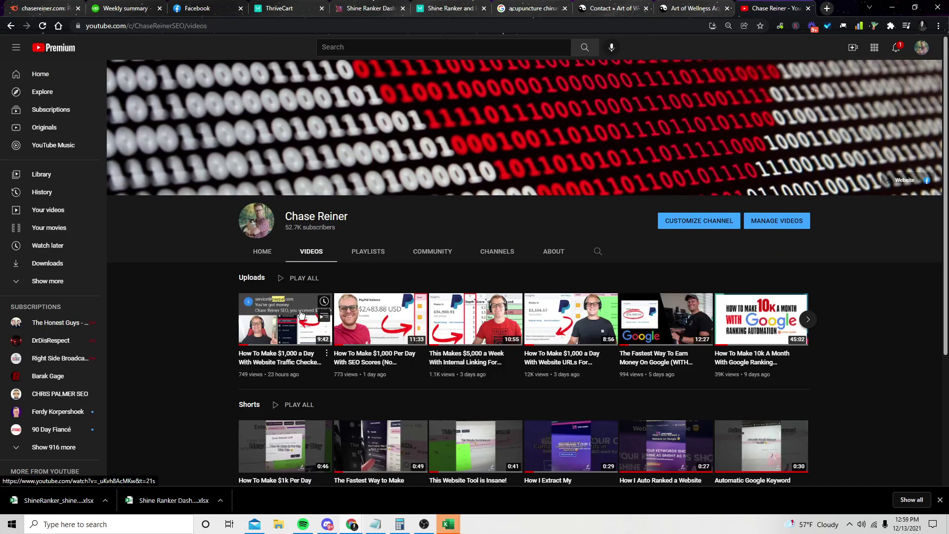
left_click(265, 281)
left_click(796, 278)
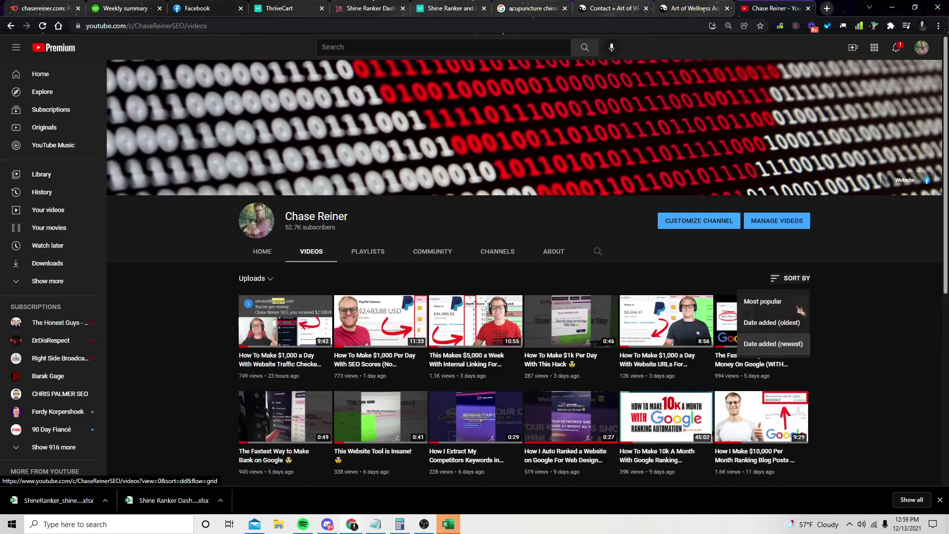
left_click(777, 326)
scroll(461, 341, "down", 3)
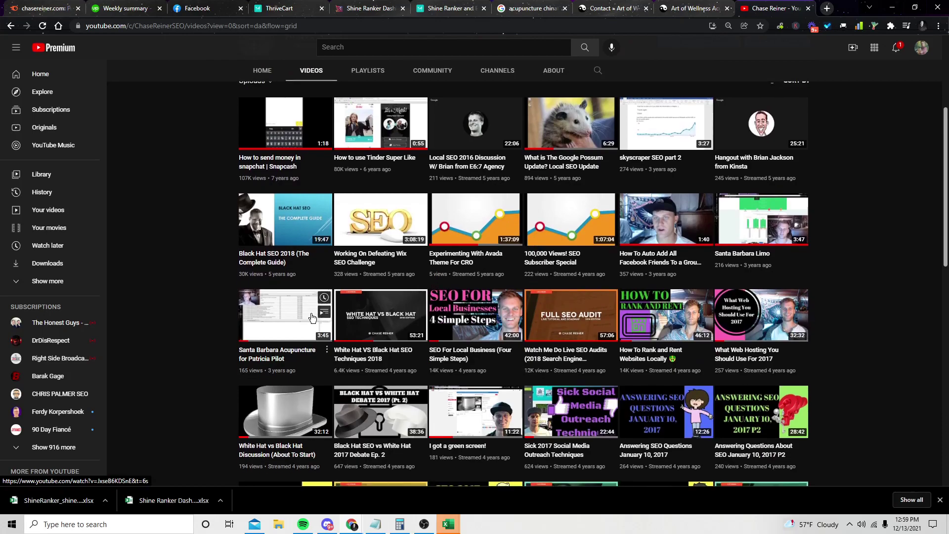
scroll(671, 226, "down", 2)
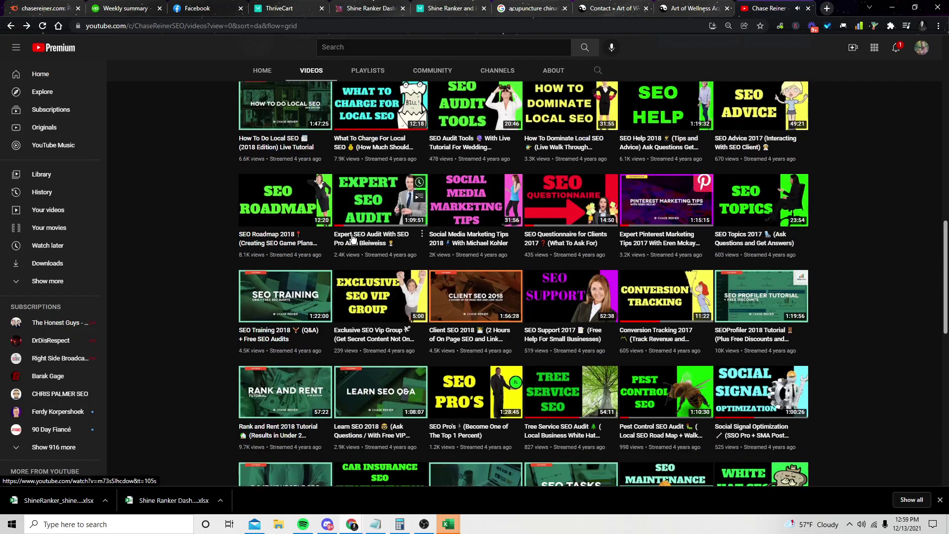
scroll(662, 236, "down", 1)
scroll(563, 238, "down", 1)
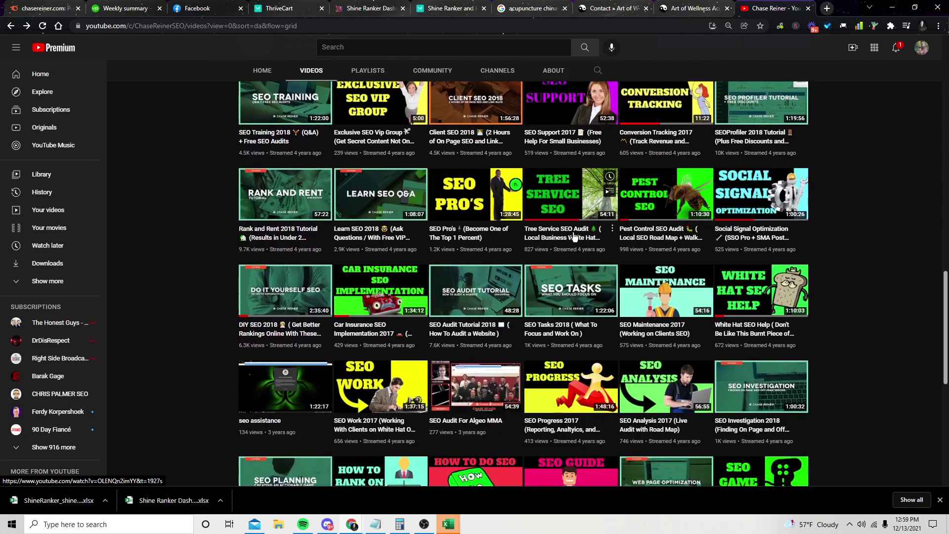
scroll(445, 243, "down", 2)
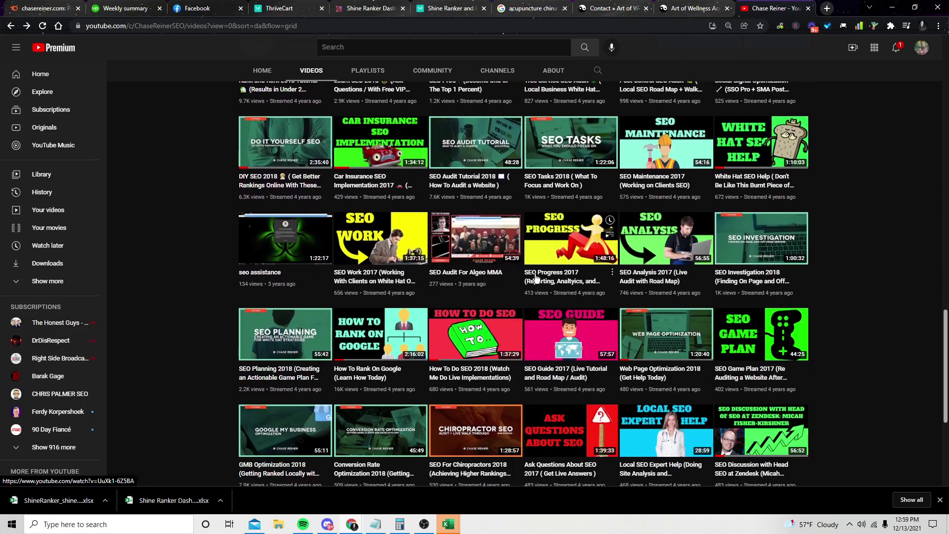
Step: From a new tab, open the Shine Ranker Christmas offer and continue to the $250/year checkout
left_click(409, 6)
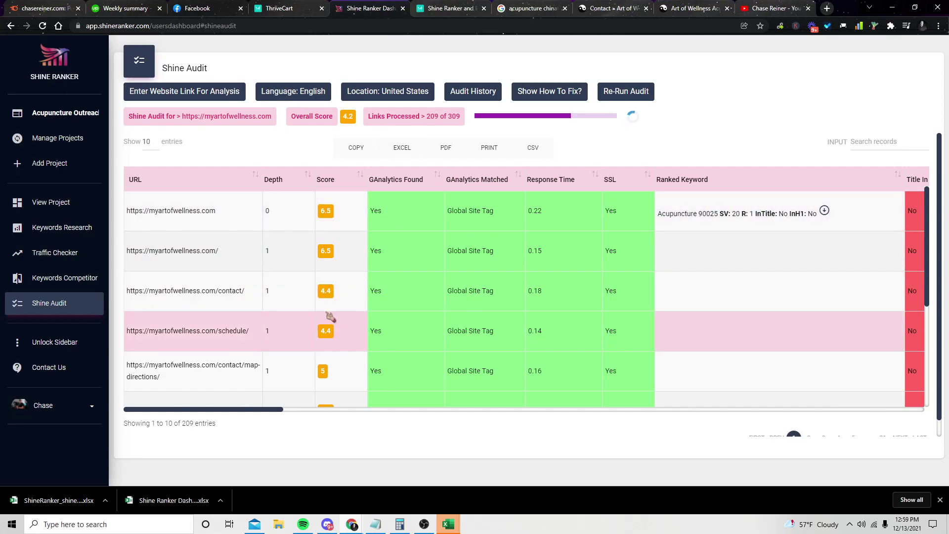
left_click(826, 9)
type("shineranker.com")
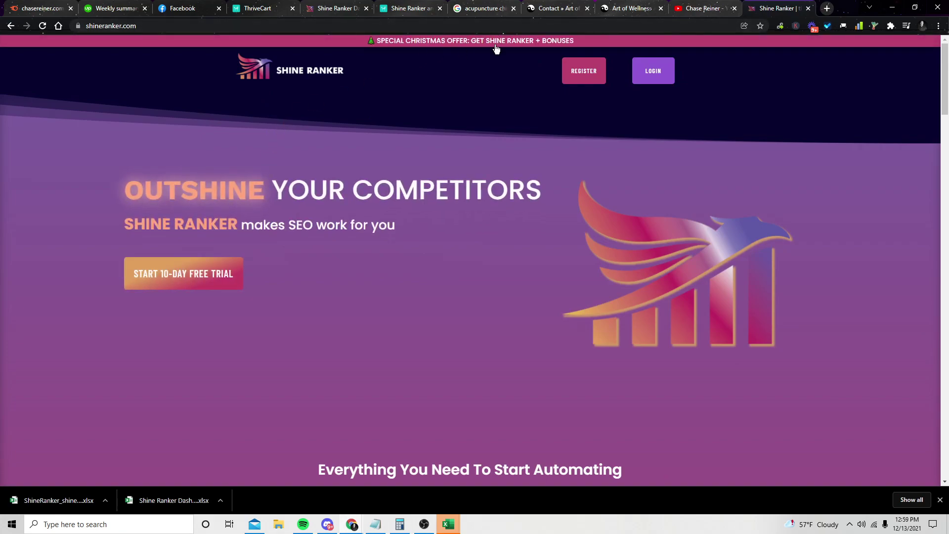
left_click(495, 49)
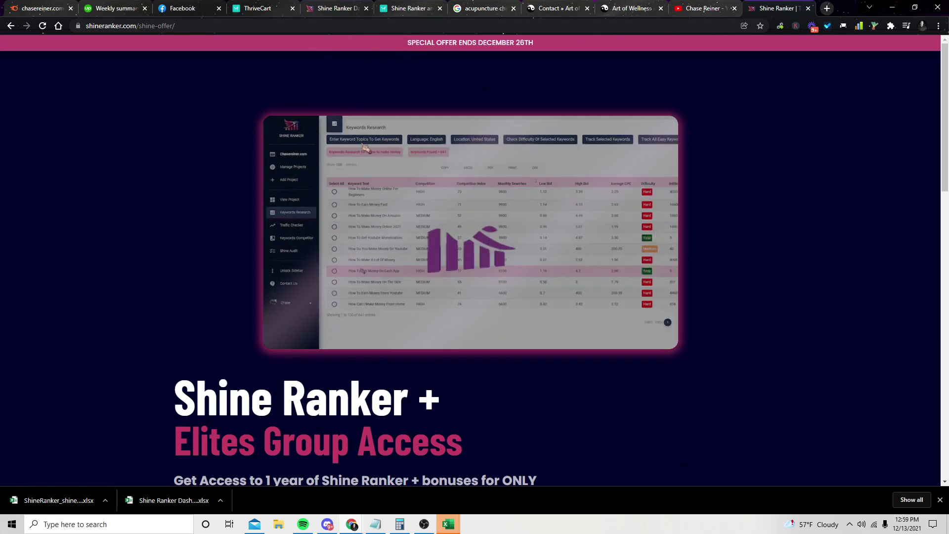
scroll(319, 75, "down", 5)
left_click(282, 258)
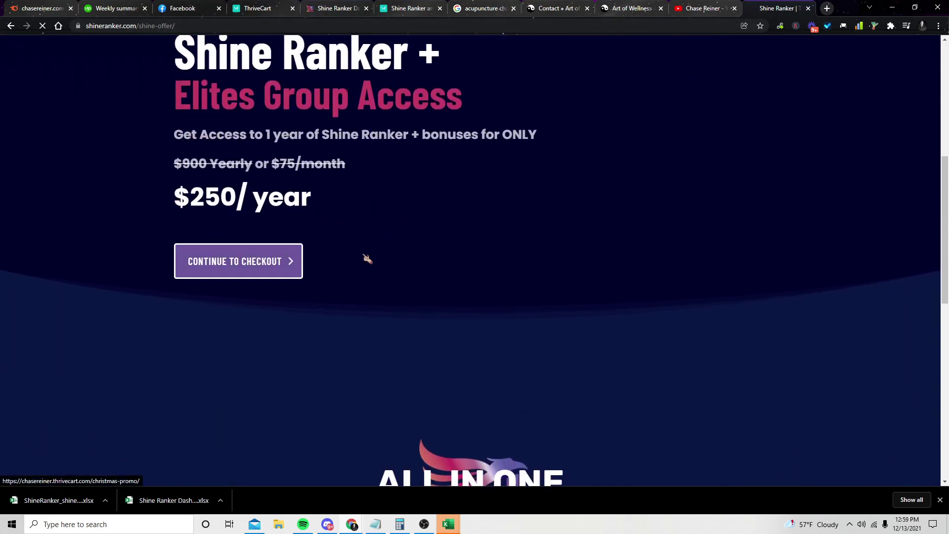
scroll(522, 159, "down", 4)
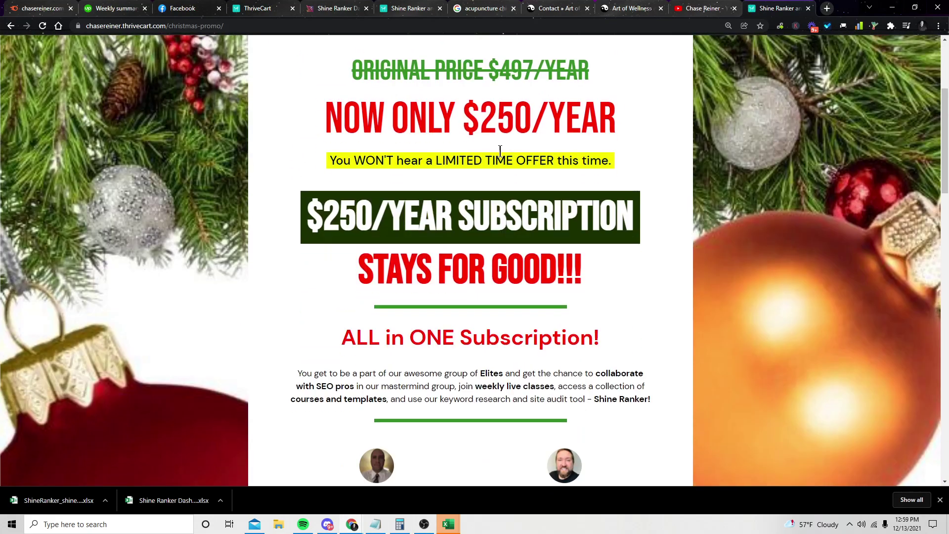
scroll(485, 157, "down", 1, "ctrl")
scroll(485, 158, "down", 8)
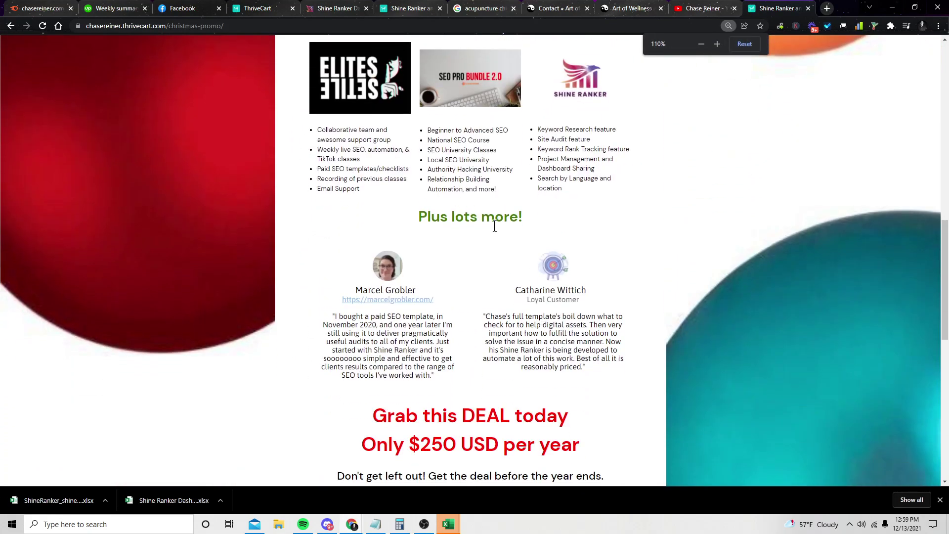
scroll(380, 249, "down", 3)
scroll(457, 192, "up", 2)
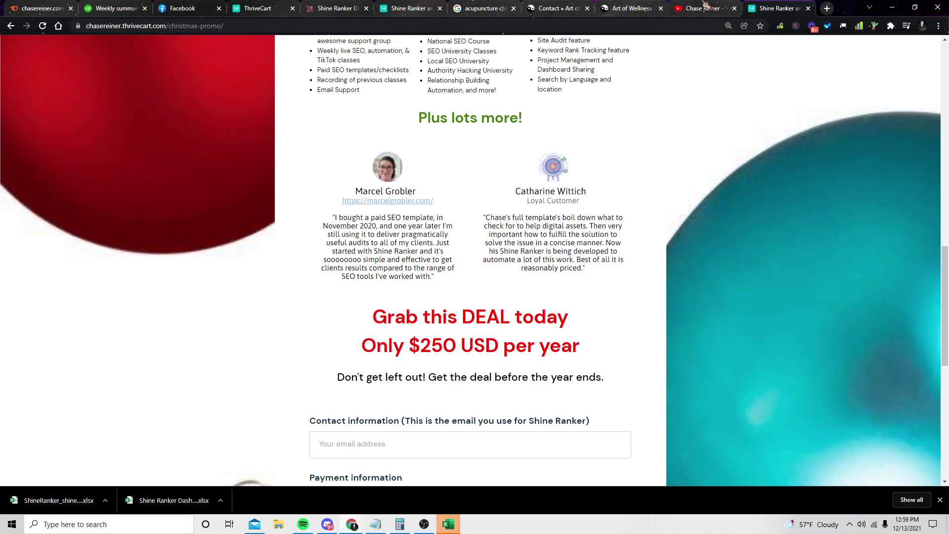
Step: Open the Acupuncture Outreach keyword tracker dashboard and browse its 51 tracked keywords
left_click(357, 6)
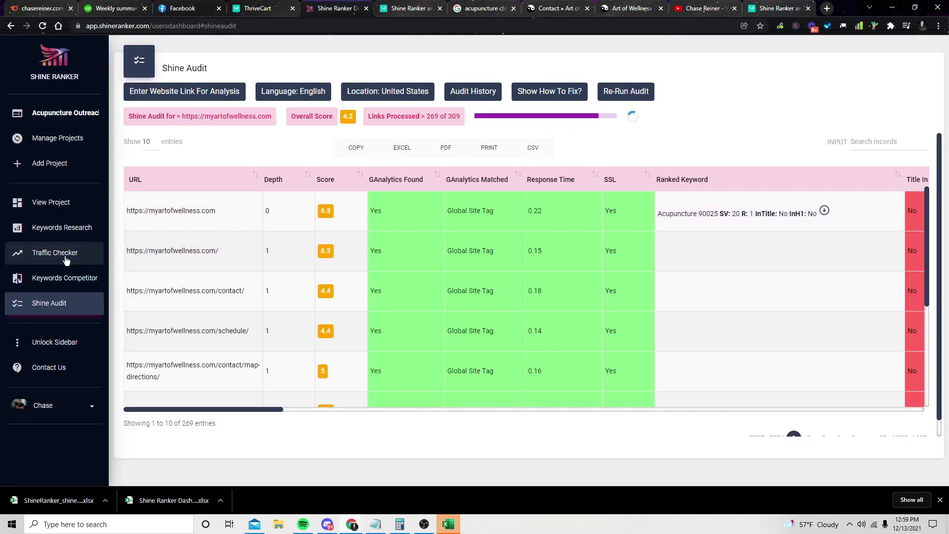
left_click(64, 228)
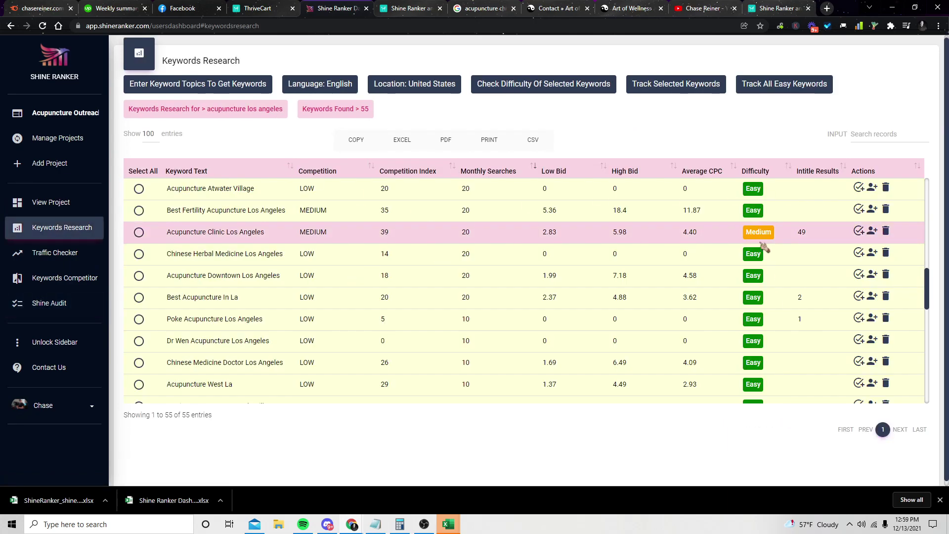
scroll(762, 250, "down", 3)
scroll(416, 272, "up", 2)
left_click(67, 209)
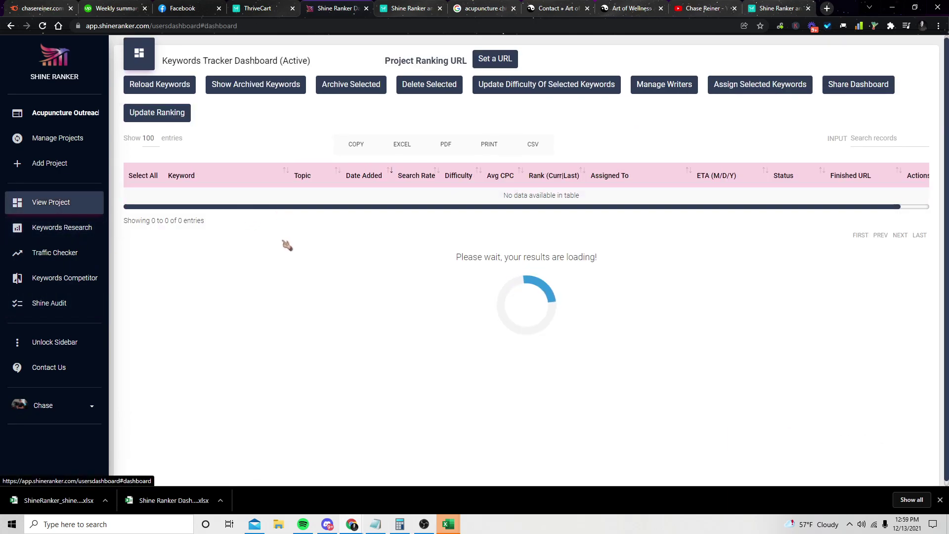
scroll(413, 244, "down", 1)
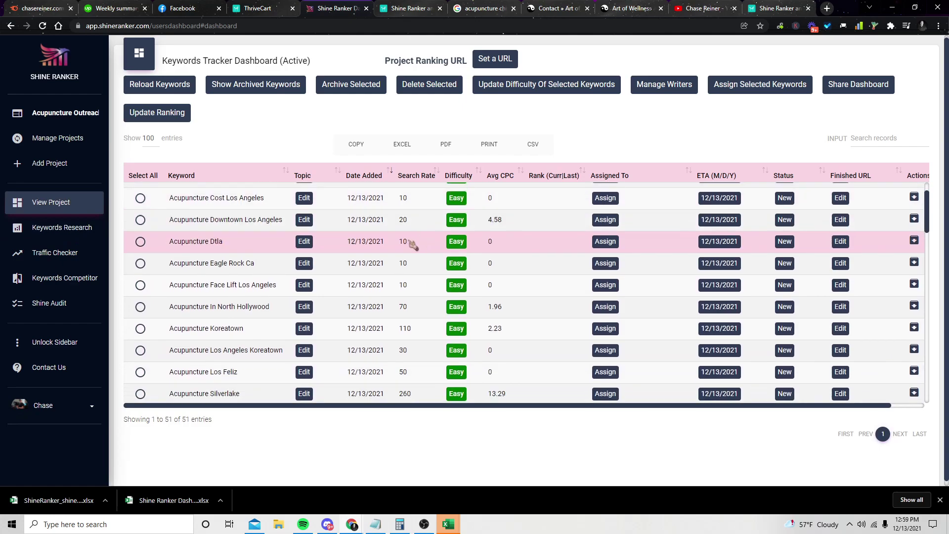
scroll(250, 259, "down", 2)
scroll(224, 284, "down", 4)
scroll(224, 285, "down", 3)
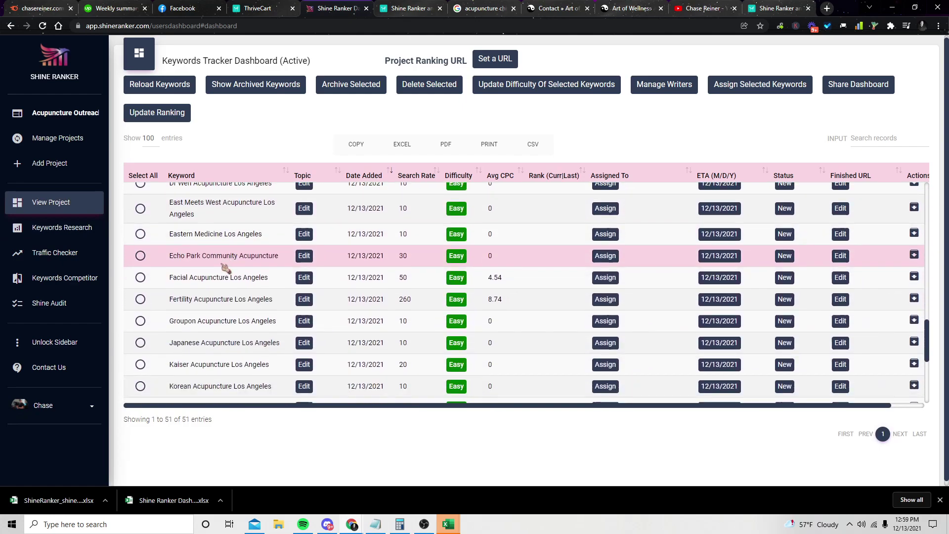
scroll(224, 269, "down", 5)
scroll(223, 282, "down", 2)
scroll(237, 252, "down", 1)
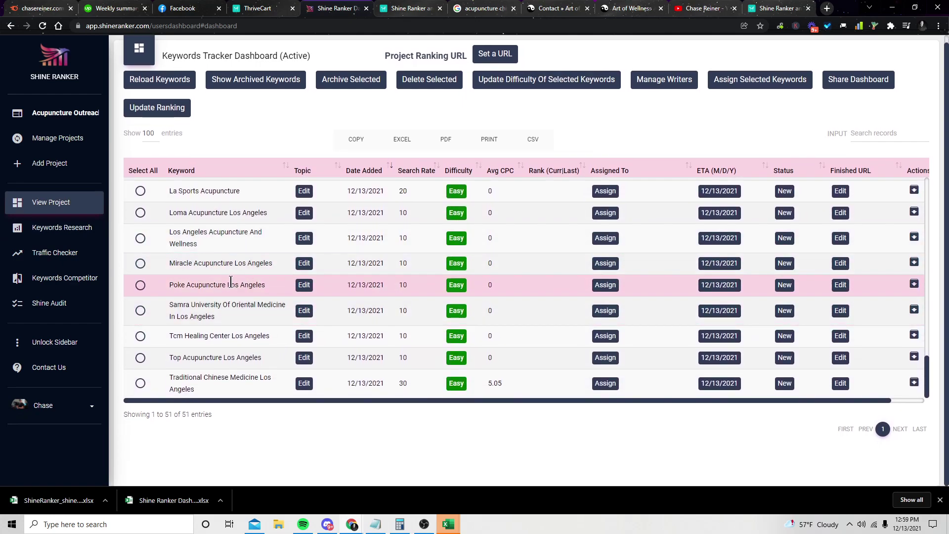
scroll(244, 269, "up", 6)
scroll(275, 230, "up", 3)
scroll(254, 248, "up", 3)
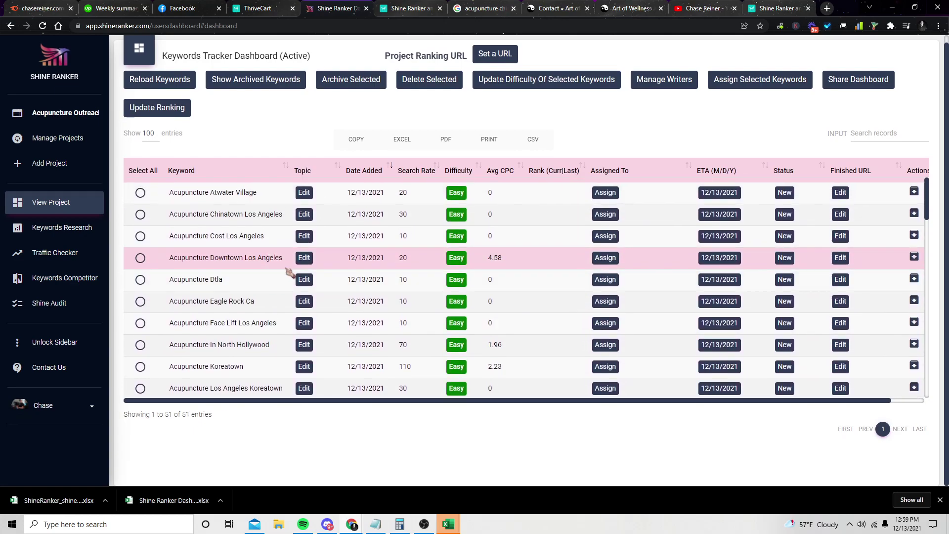
scroll(289, 273, "up", 1)
scroll(285, 273, "down", 2)
scroll(278, 274, "down", 3)
scroll(263, 273, "down", 2)
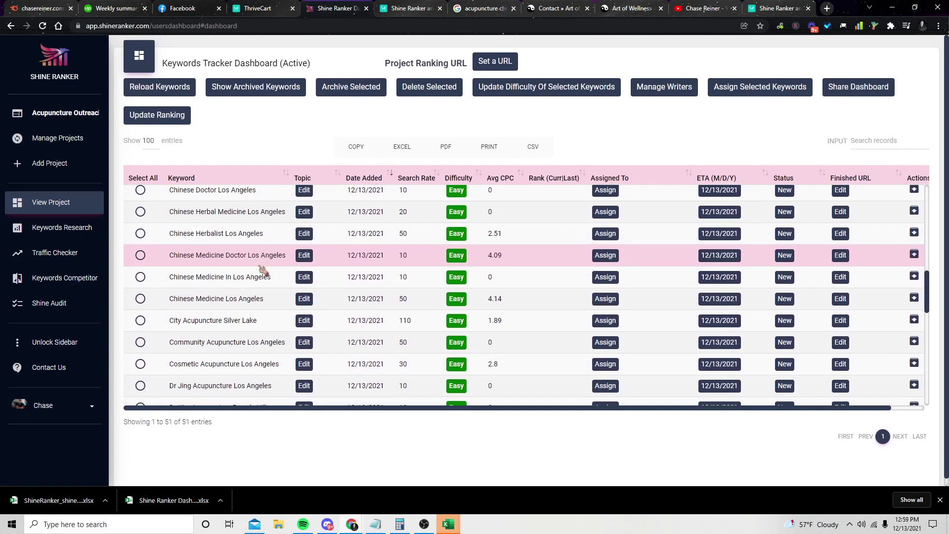
scroll(263, 272, "down", 2)
scroll(346, 266, "down", 1)
scroll(265, 322, "down", 1)
scroll(250, 307, "down", 1)
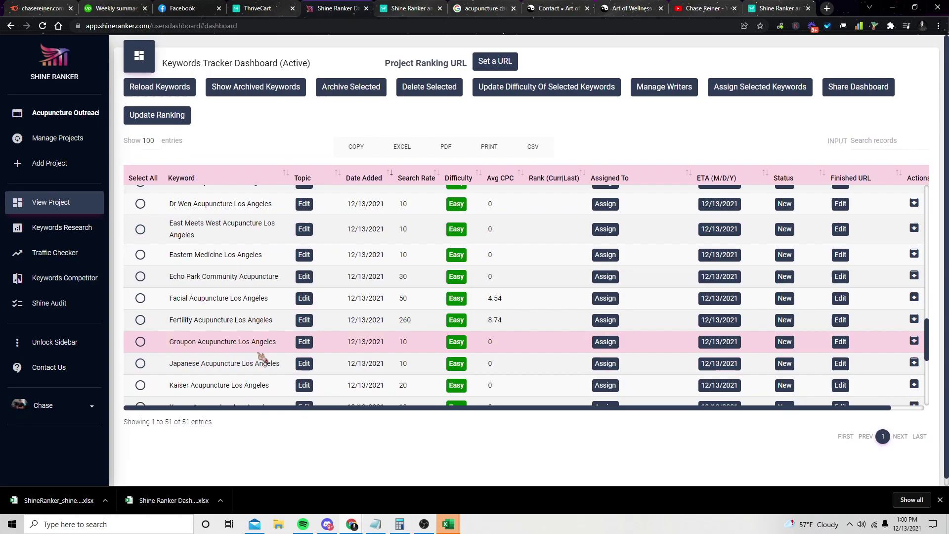
scroll(252, 352, "down", 1)
scroll(255, 356, "down", 3)
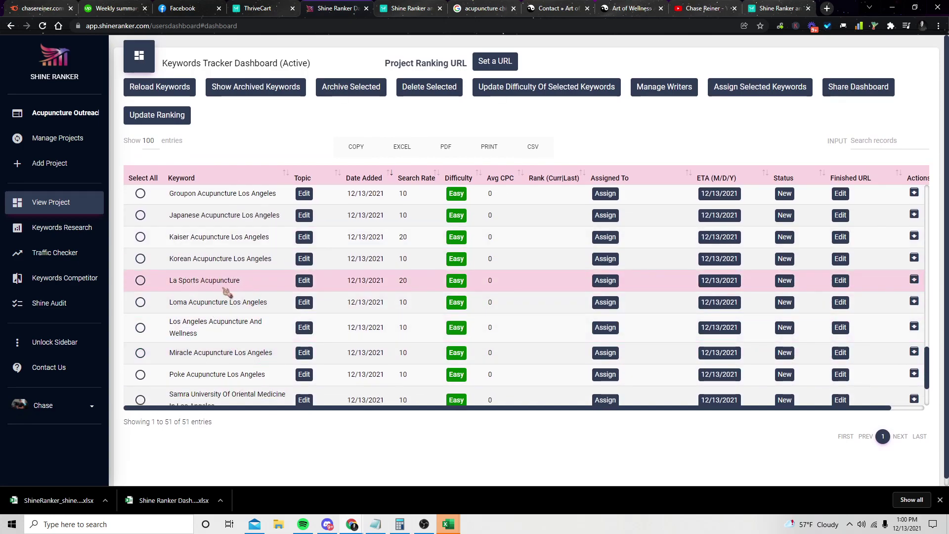
scroll(214, 318, "down", 2)
scroll(237, 329, "down", 1)
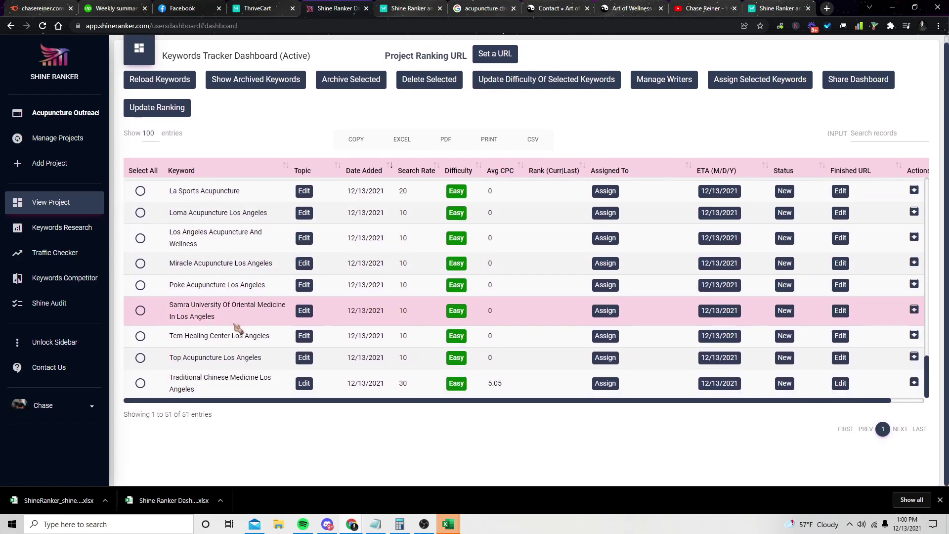
scroll(298, 336, "up", 1)
scroll(418, 313, "up", 3)
scroll(403, 264, "up", 3)
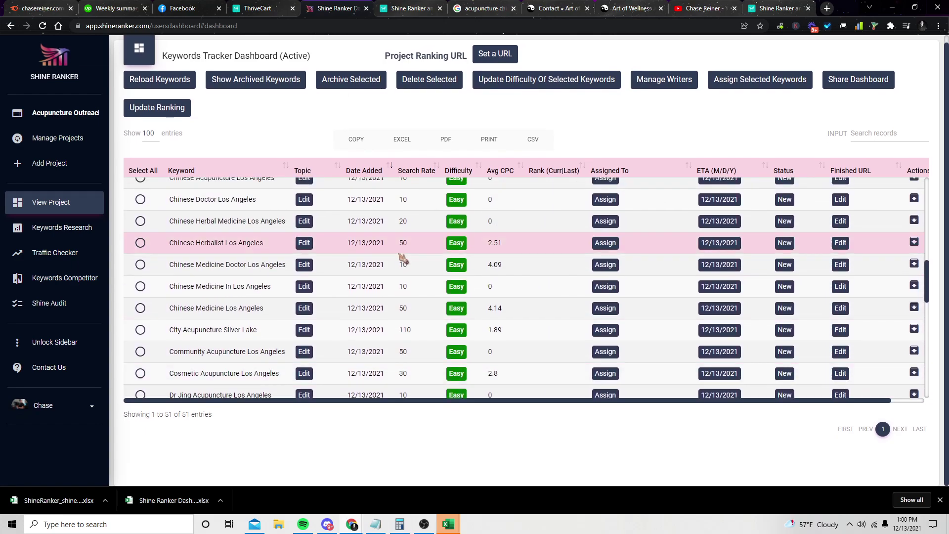
scroll(403, 259, "up", 3)
scroll(438, 223, "up", 2)
scroll(412, 221, "up", 1)
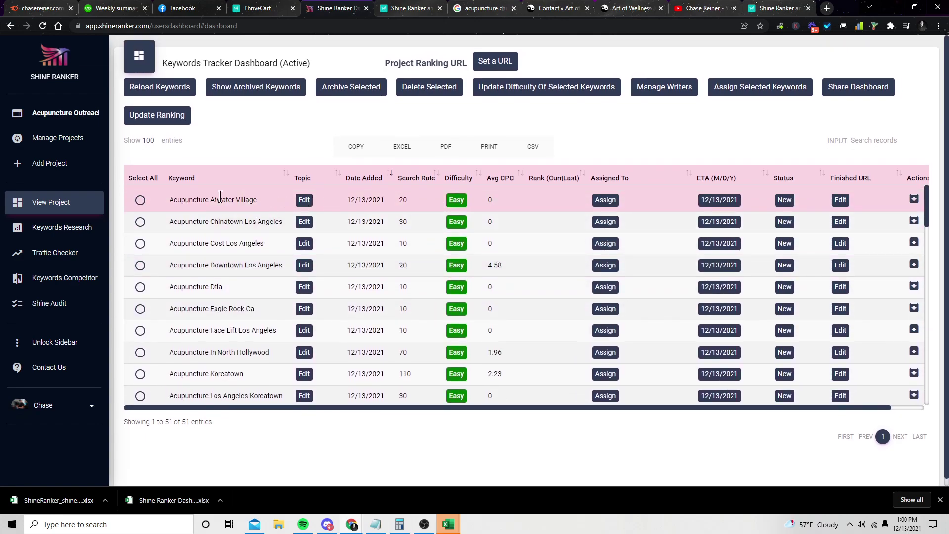
Step: Review the completed outreach message in the Art of Wellness contact form
left_click(563, 8)
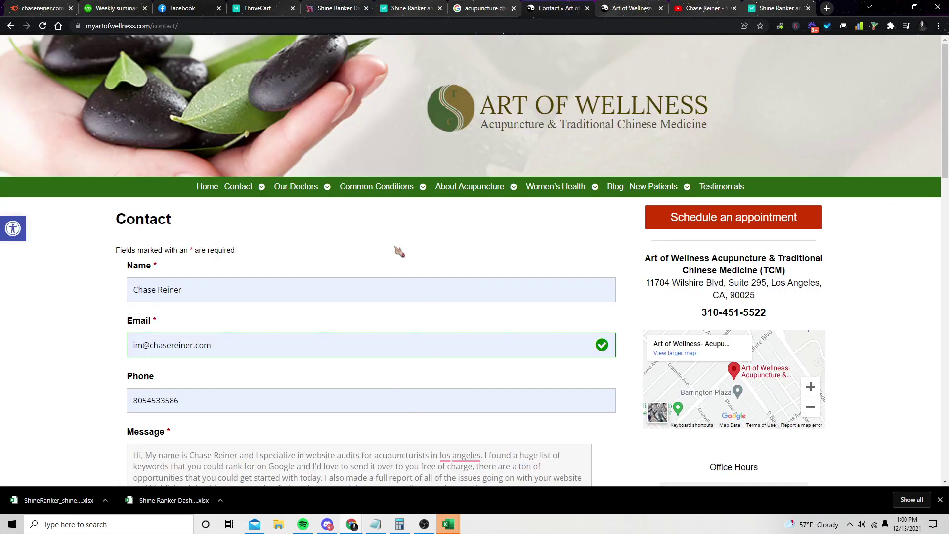
scroll(399, 252, "down", 2)
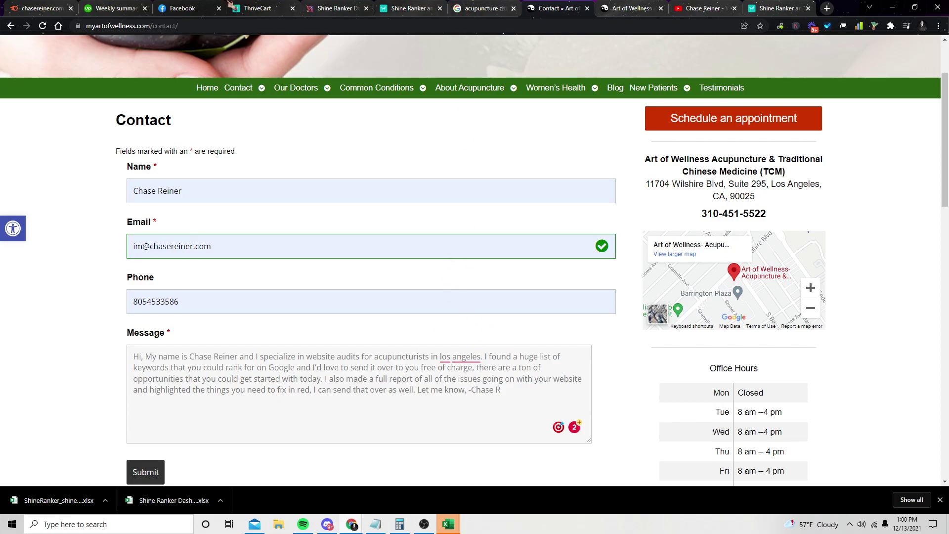
Step: View the audit's contact form, title, title length and word count columns, then leave for the search tab
left_click(341, 8)
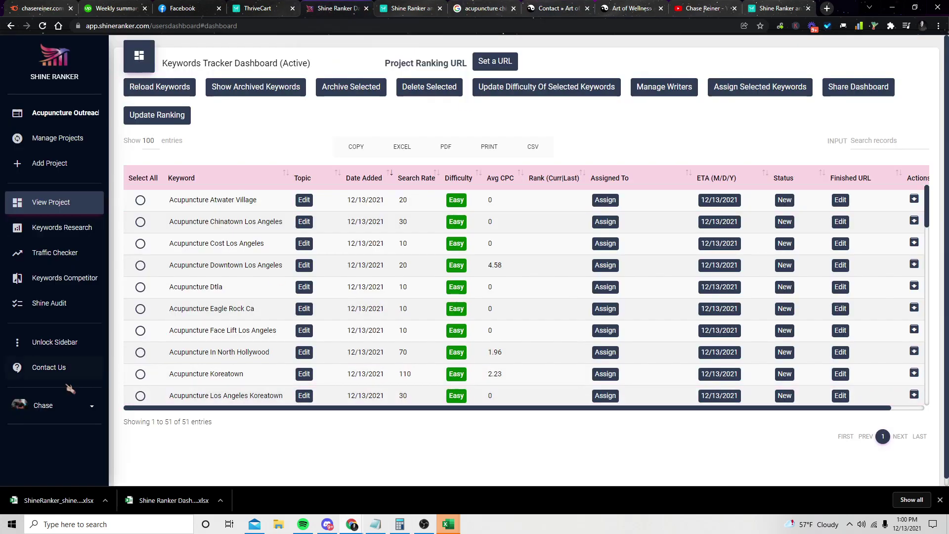
left_click(59, 316)
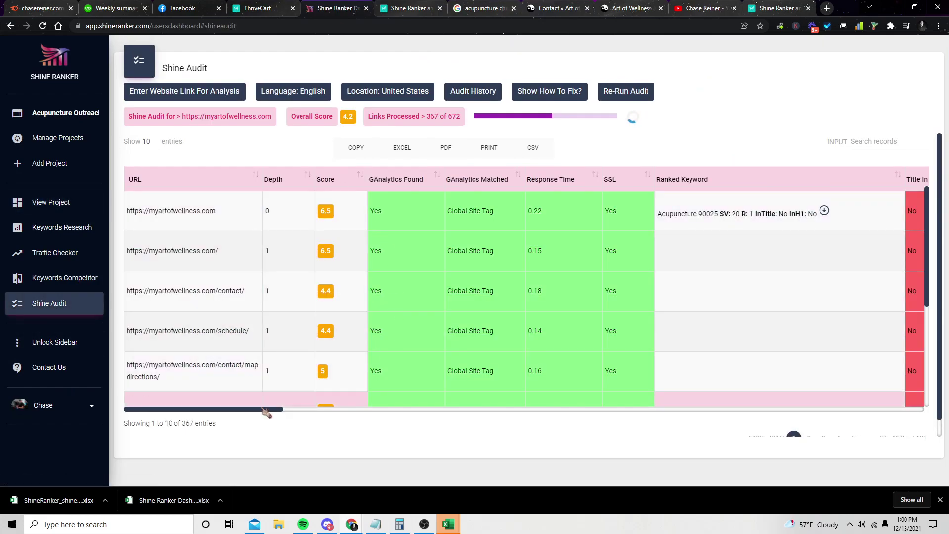
mouse_move(267, 409)
left_mouse_down()
mouse_move(582, 379)
mouse_move(510, 177)
left_mouse_up()
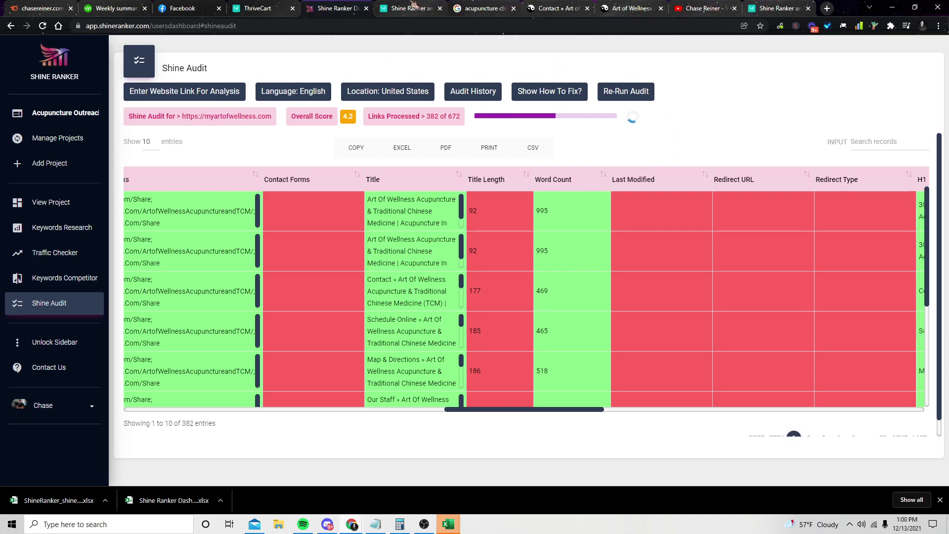
left_click(482, 8)
Step: Navigate the Google tab to shineranker.com and its Christmas promo page
left_click(214, 26)
type("shineranker.com")
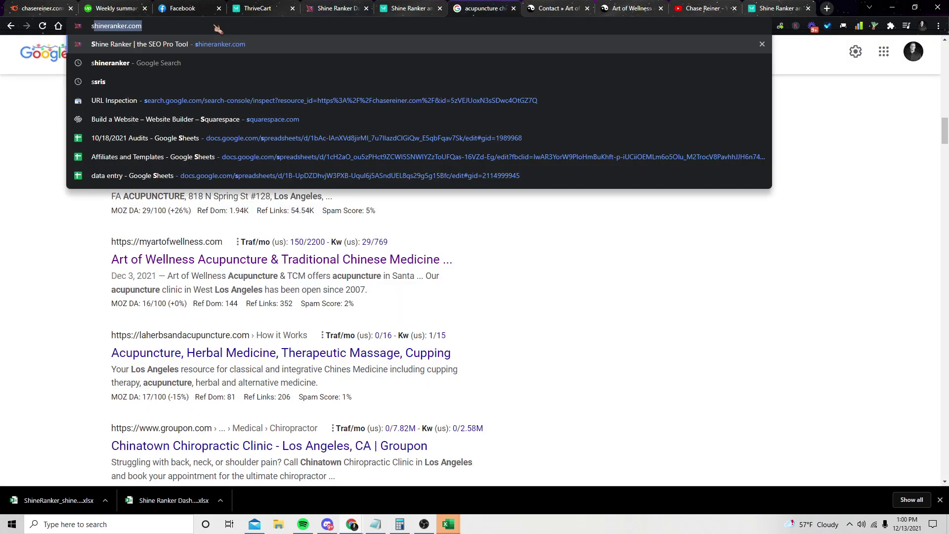
key("Return")
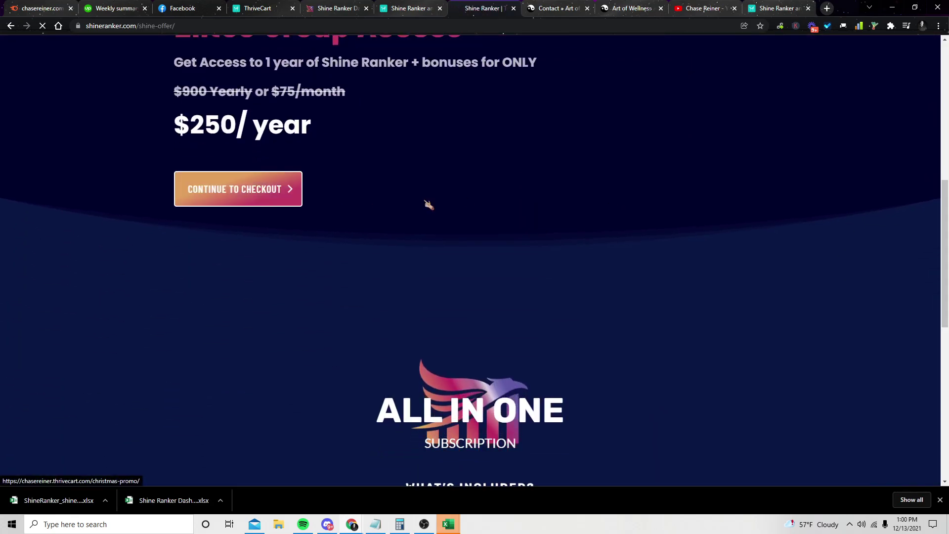
scroll(449, 264, "down", 3)
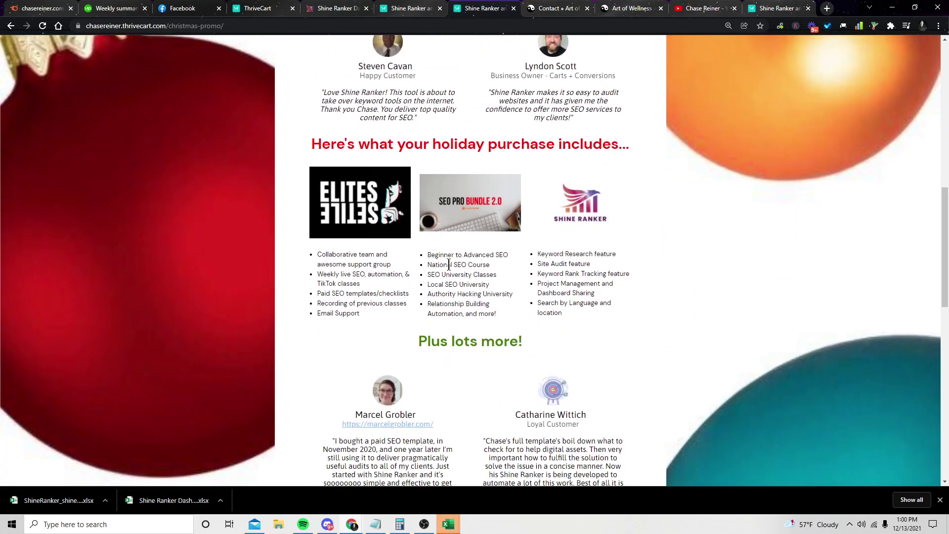
Step: Highlight the SEO Pro bundle items — Relationship Building Automation, National SEO Course — then return to the site audit
mouse_move(438, 250)
left_mouse_down()
mouse_move(509, 318)
mouse_move(446, 223)
left_mouse_up()
triple_click(510, 319)
triple_click(438, 264)
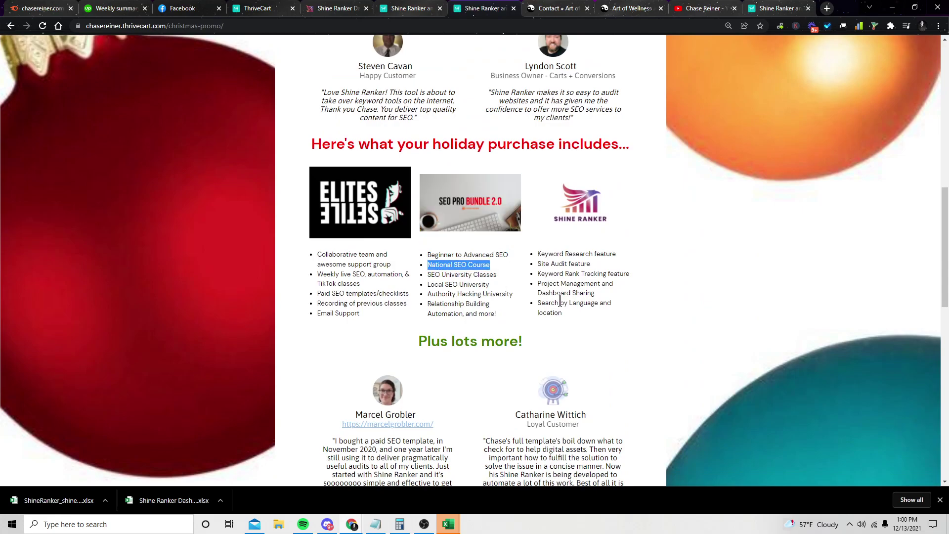
left_click(494, 321)
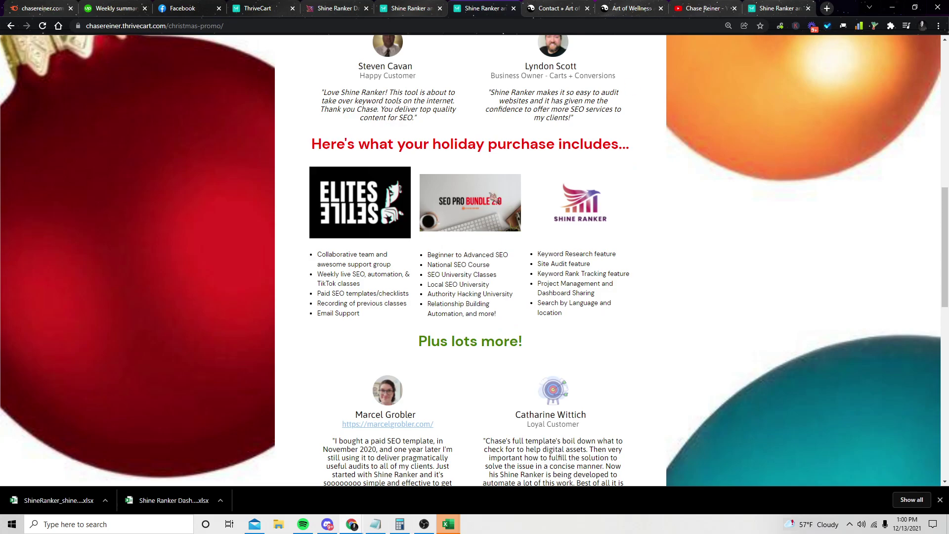
left_click(353, 6)
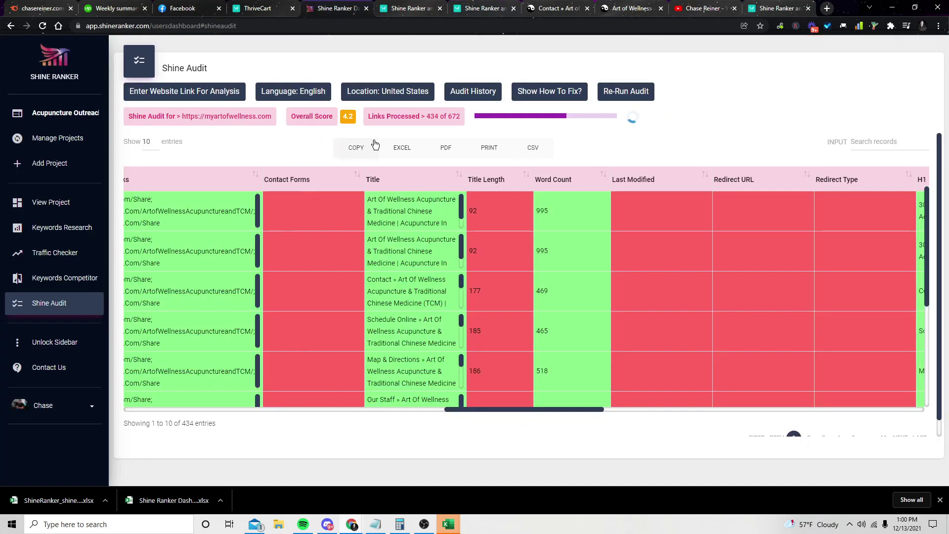
left_click_drag(520, 417, 165, 375)
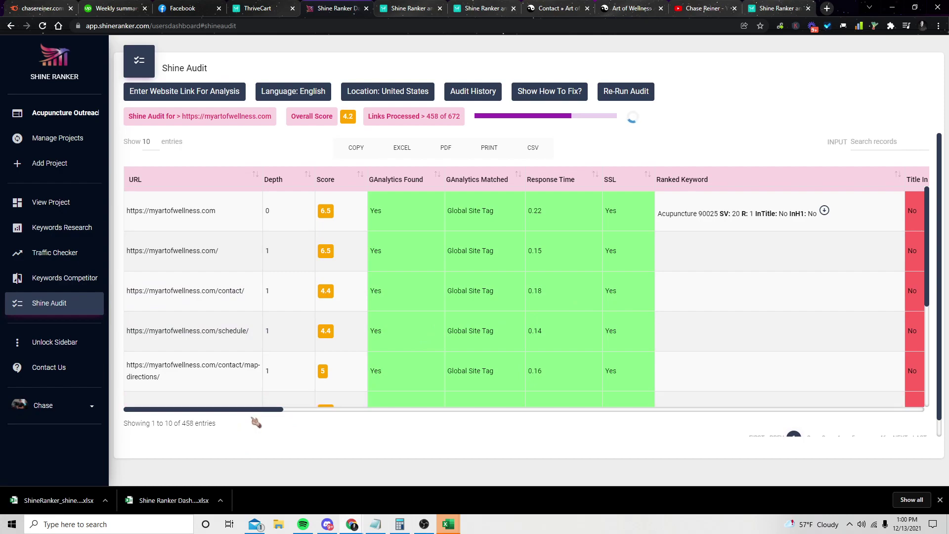
mouse_move(278, 416)
left_mouse_down()
mouse_move(293, 411)
mouse_move(246, 407)
left_mouse_up()
left_click_drag(265, 418, 511, 398)
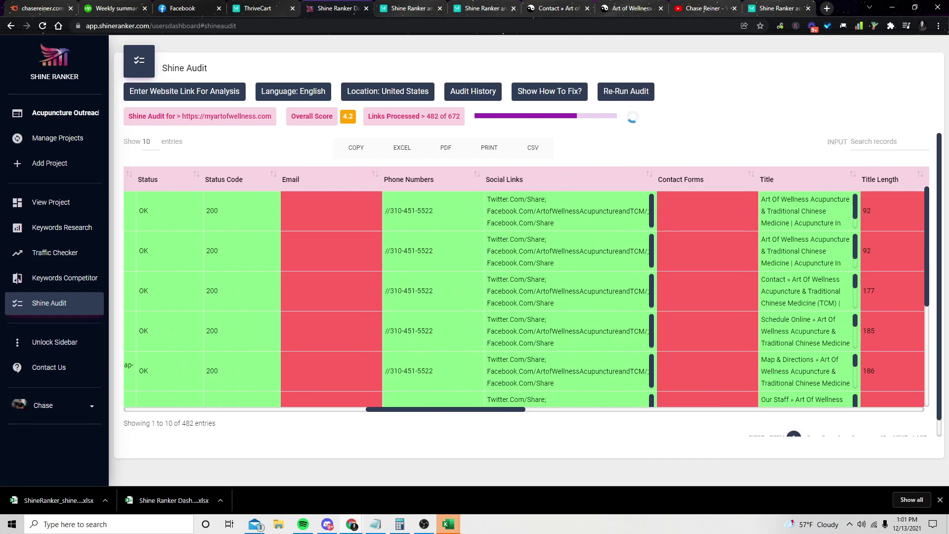